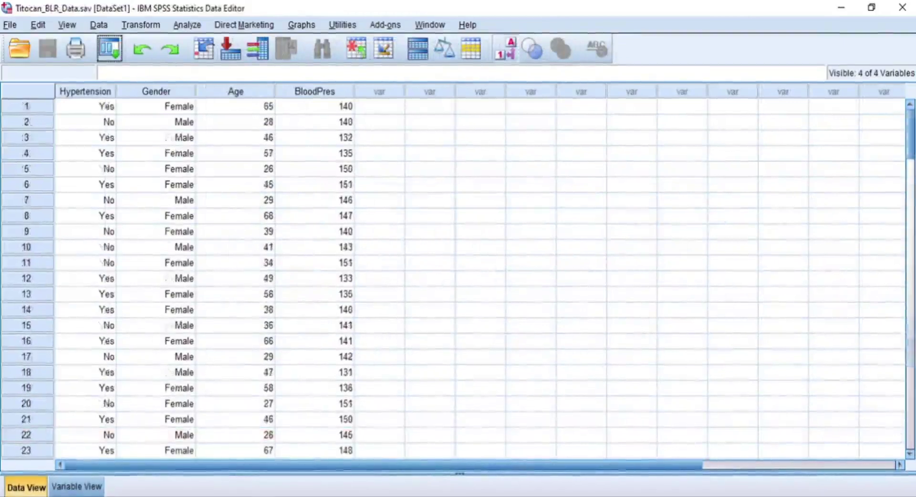
Review the Hypertension, Gender, Age and BloodPres variable columns in the dataset.
left_click(156, 91)
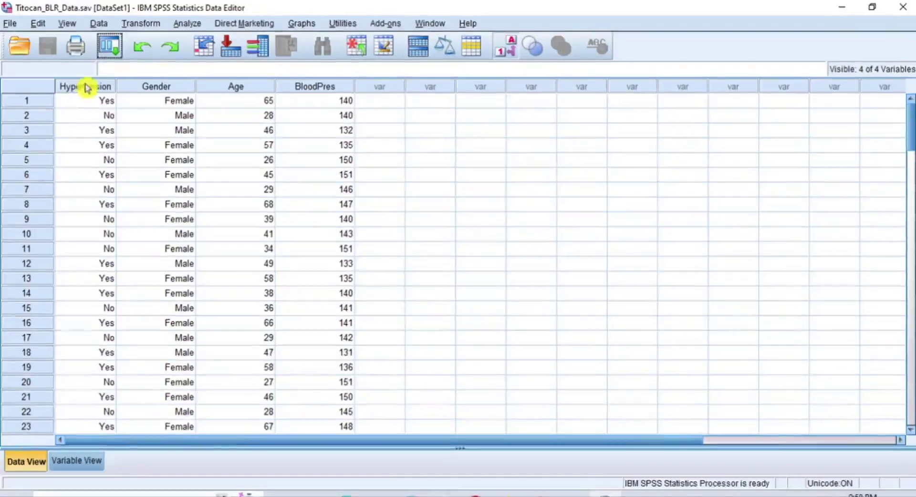
left_click(86, 92)
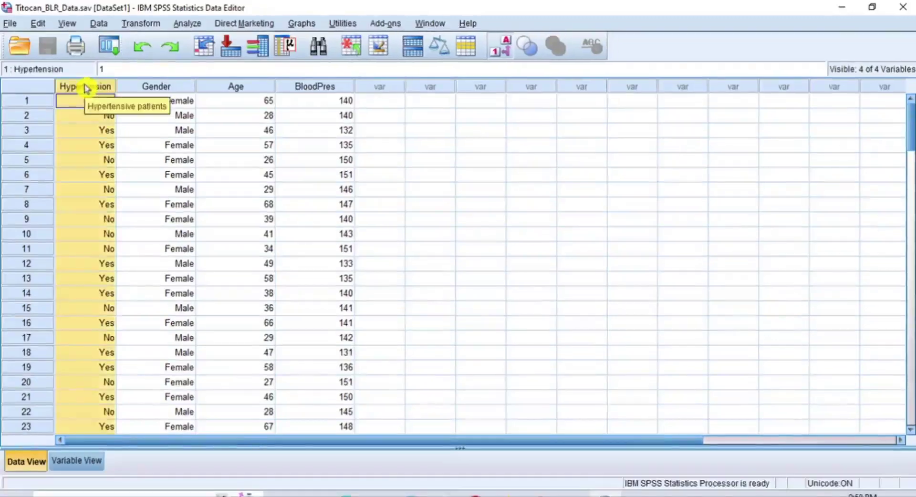
left_click(153, 87)
left_click(238, 87)
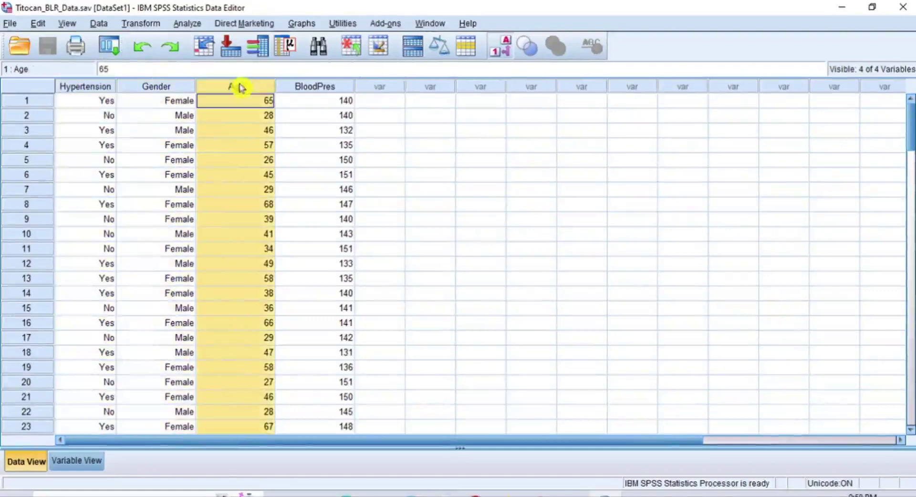
left_click(332, 88)
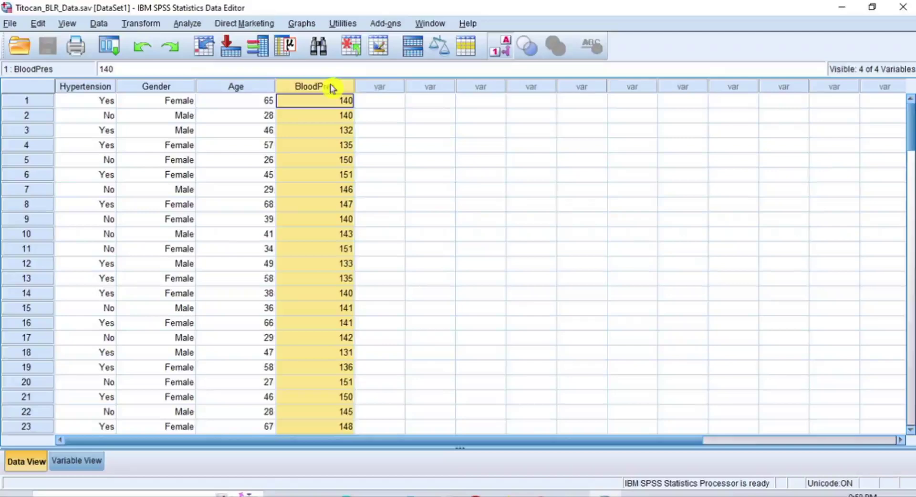
Switch the value labels off and on to compare the Hypertension column's labels with its numeric codes.
left_click(100, 89)
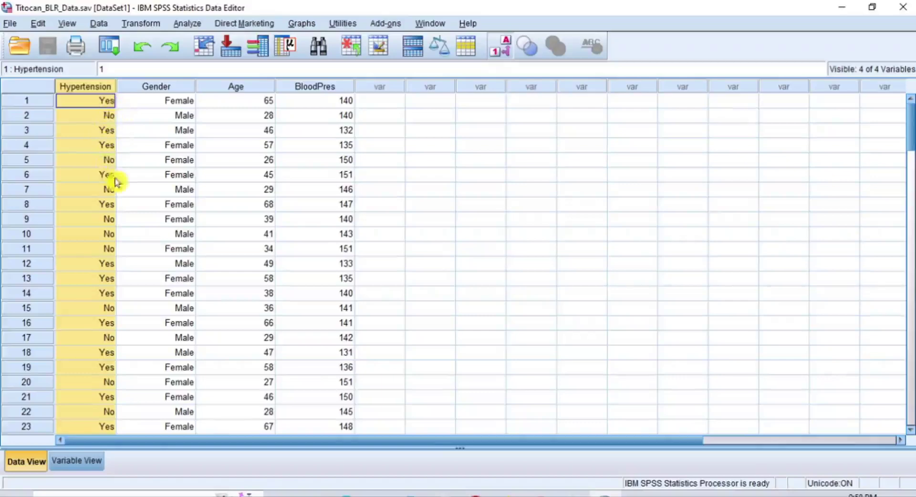
left_click(506, 53)
left_click(506, 53)
left_click(505, 53)
left_click(506, 53)
Examine the predictor columns Gender, Age and BloodPres, individually and as a group, including the first Gender entry.
left_click(159, 89)
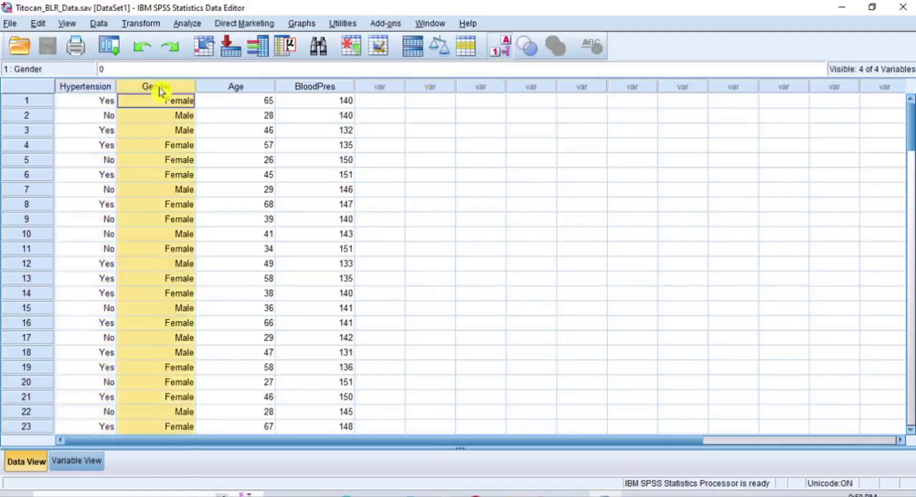
left_click(236, 87)
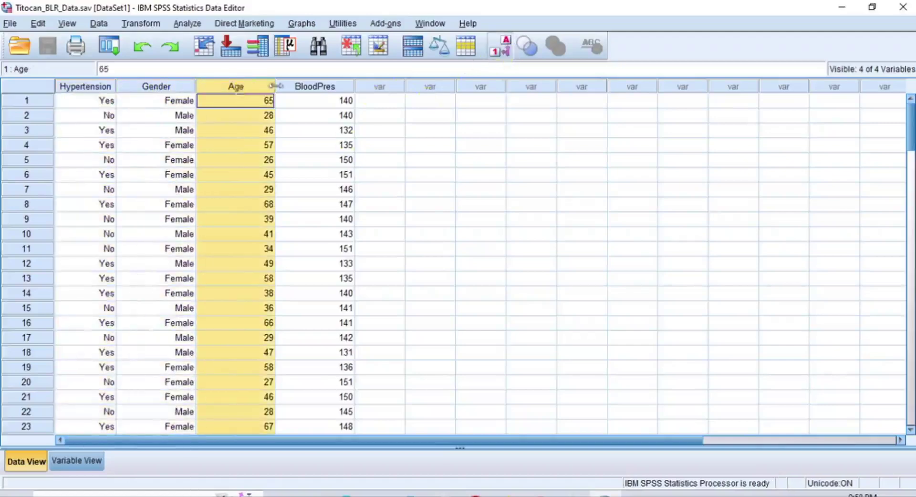
left_click(319, 90)
left_click(171, 88)
left_click(318, 90, "shift")
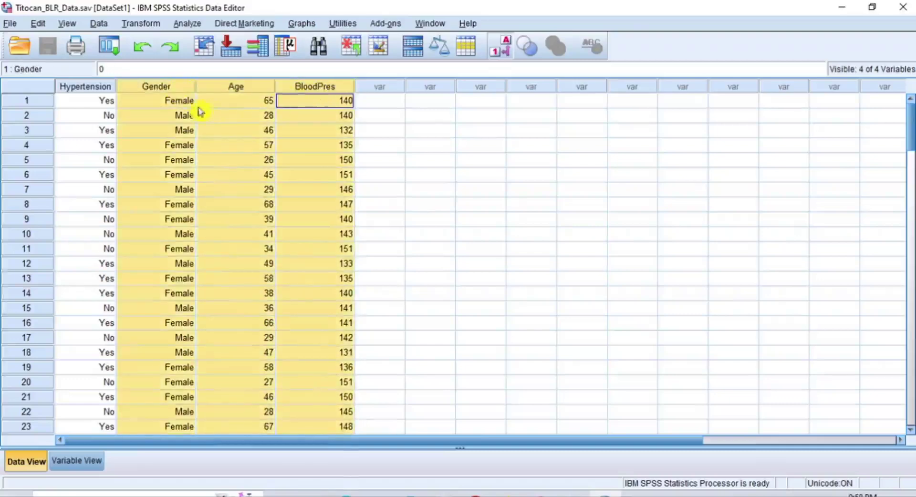
double_click(179, 102)
left_click(189, 102)
left_click(190, 103)
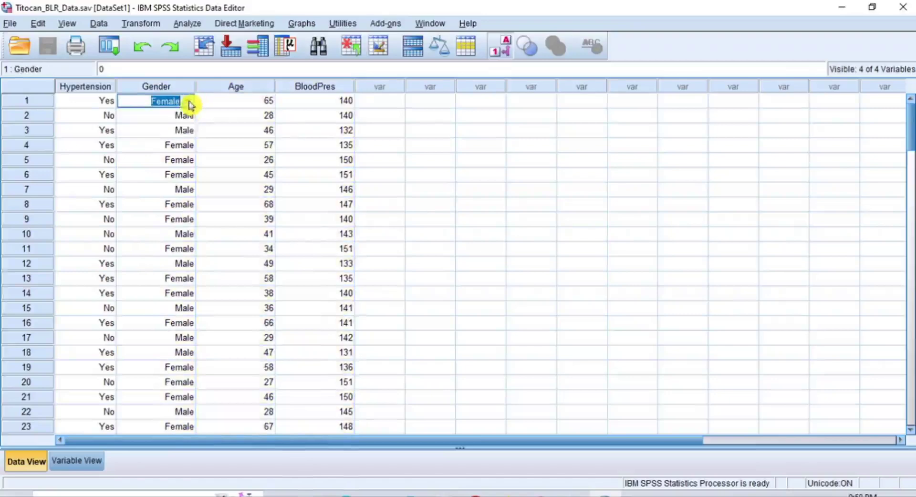
left_click(236, 87)
left_click(296, 87)
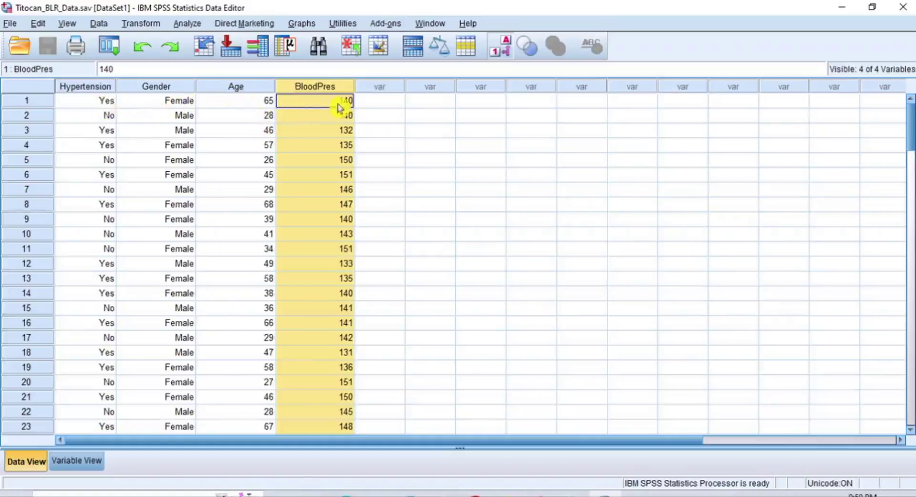
left_click(373, 105)
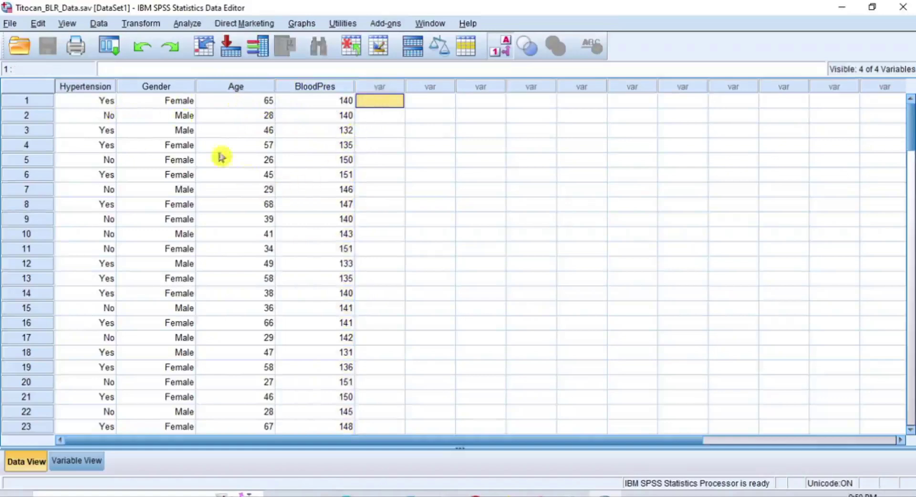
Start a Binary Logistic regression analysis with Enter as the variable entry method.
left_click(195, 24)
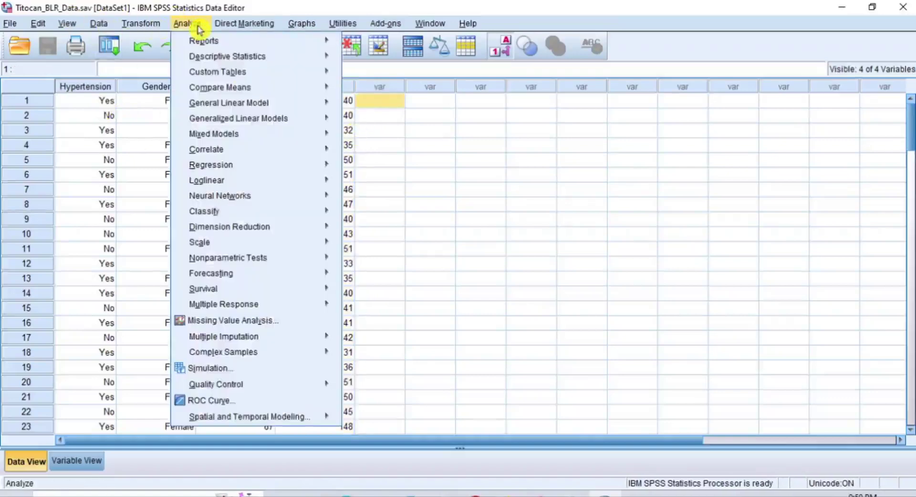
mouse_move(247, 170)
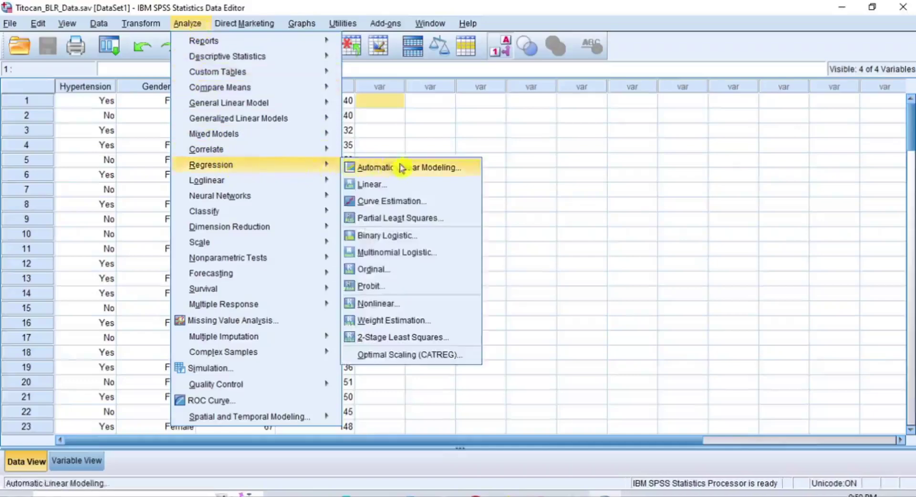
left_click(398, 241)
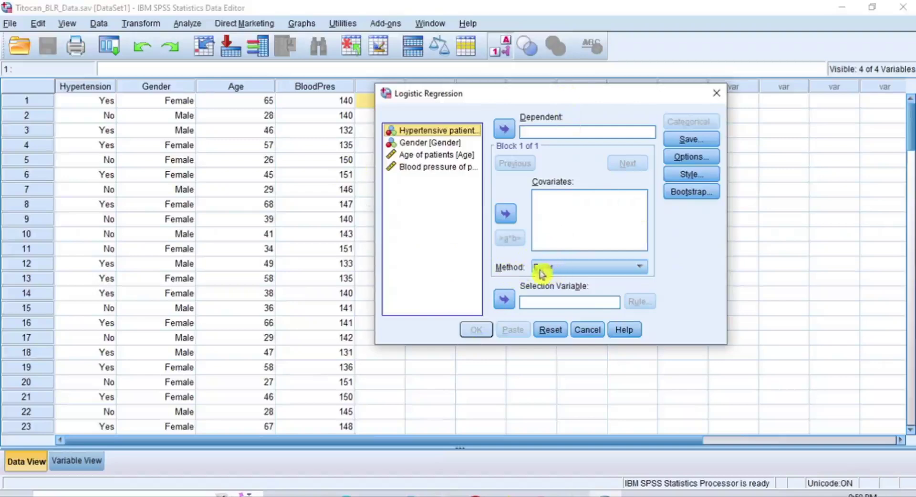
left_click(610, 267)
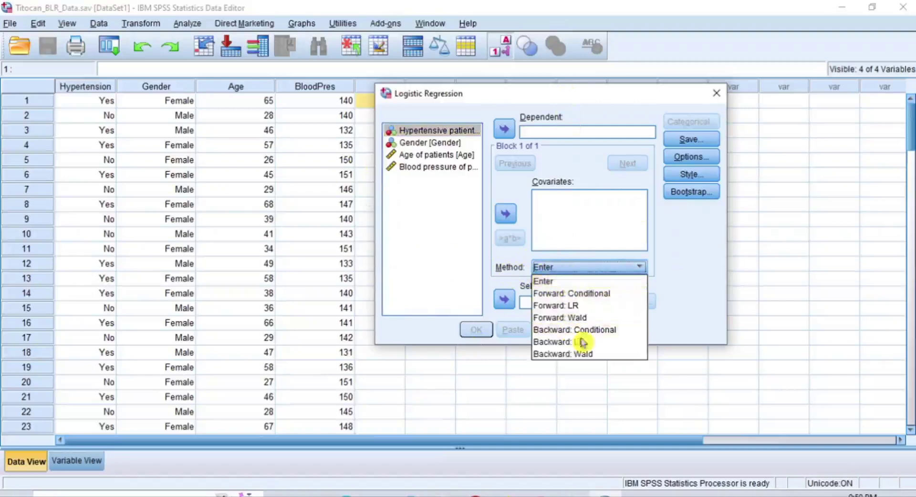
left_click(544, 281)
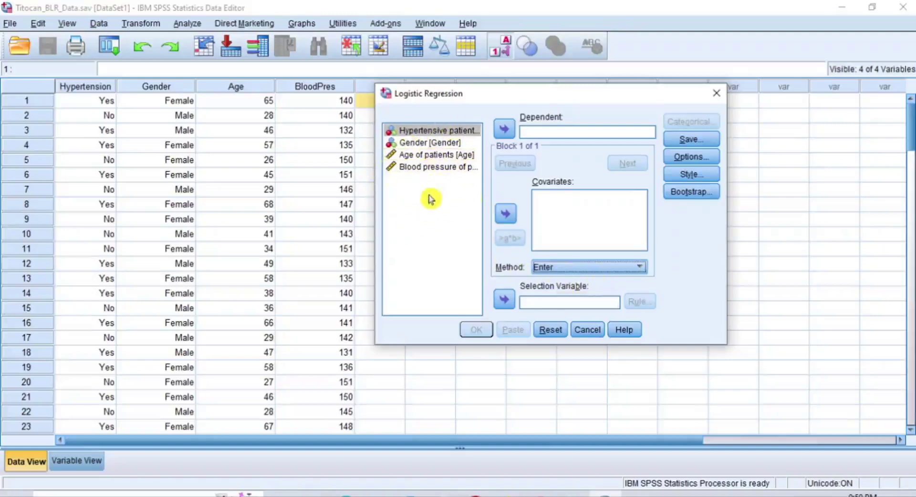
Assign Hypertensive patients as the dependent variable and Gender, Age and BloodPres as the covariates.
left_click(435, 132)
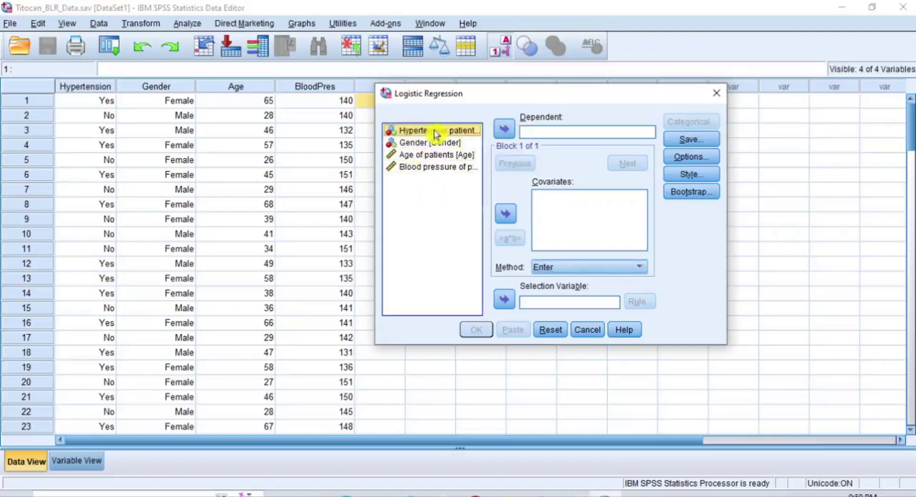
left_click(508, 136)
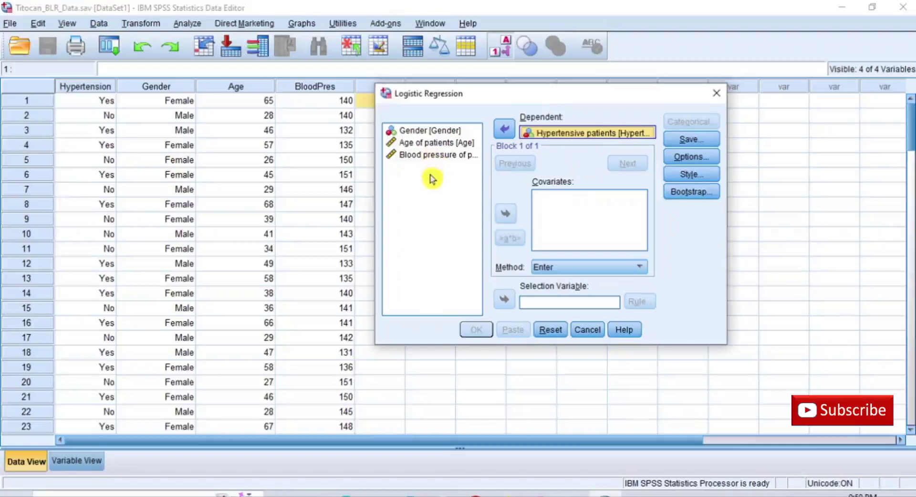
left_click(432, 130)
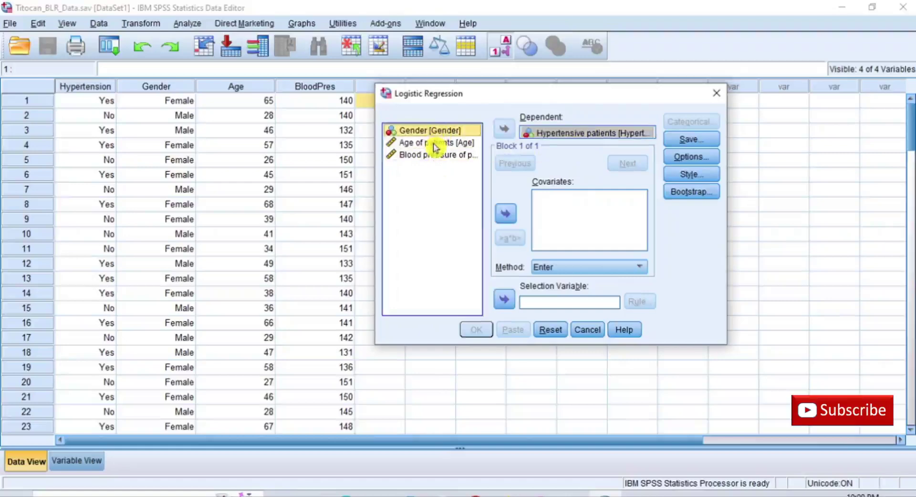
left_click(435, 143, "ctrl")
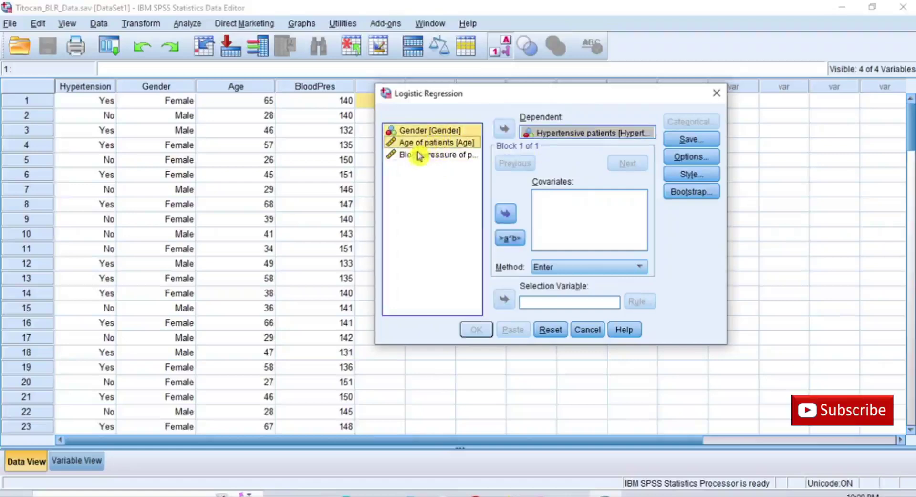
left_click(435, 155, "ctrl")
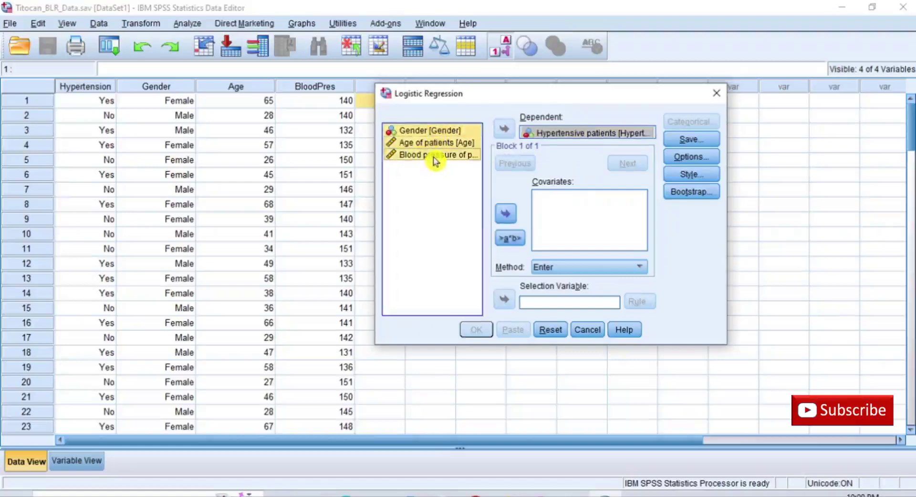
left_click(505, 217)
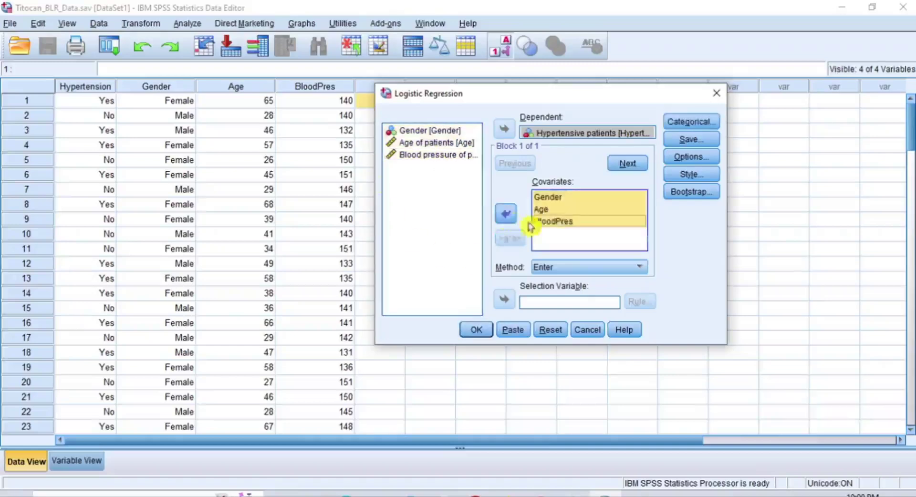
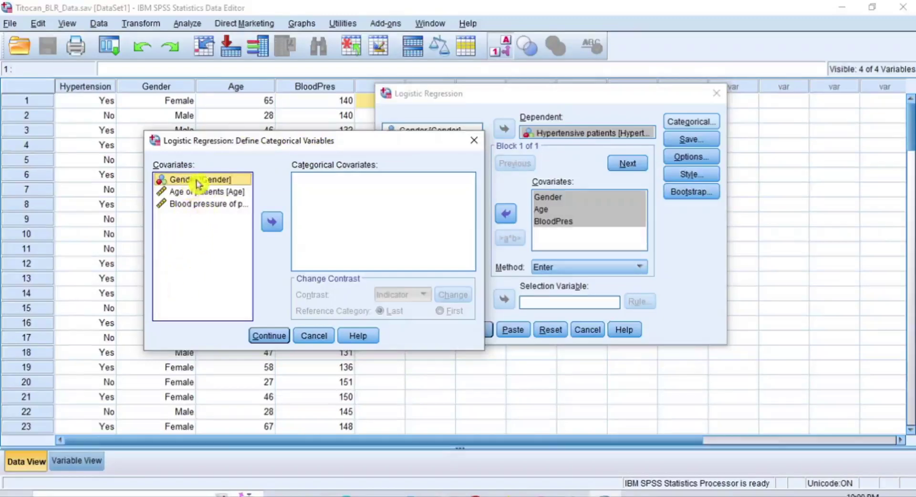
Define Gender as a categorical covariate with an Indicator contrast and First as the reference category.
left_click(273, 223)
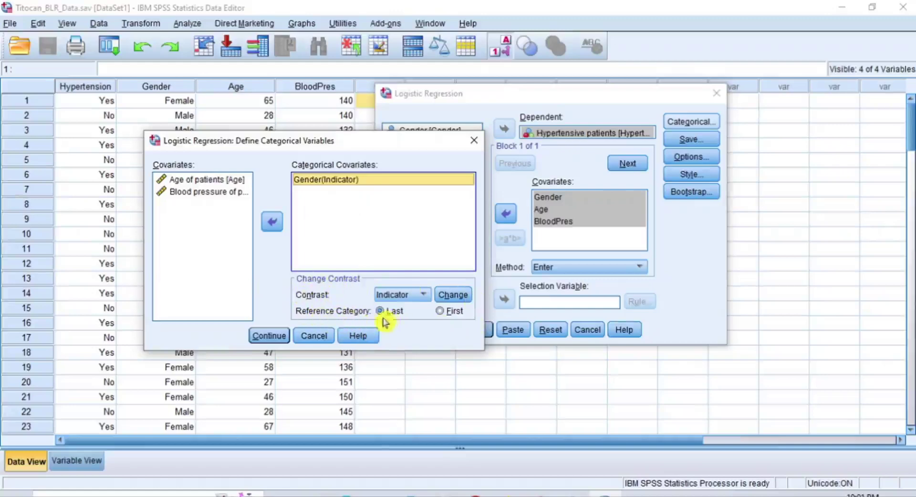
left_click(445, 313)
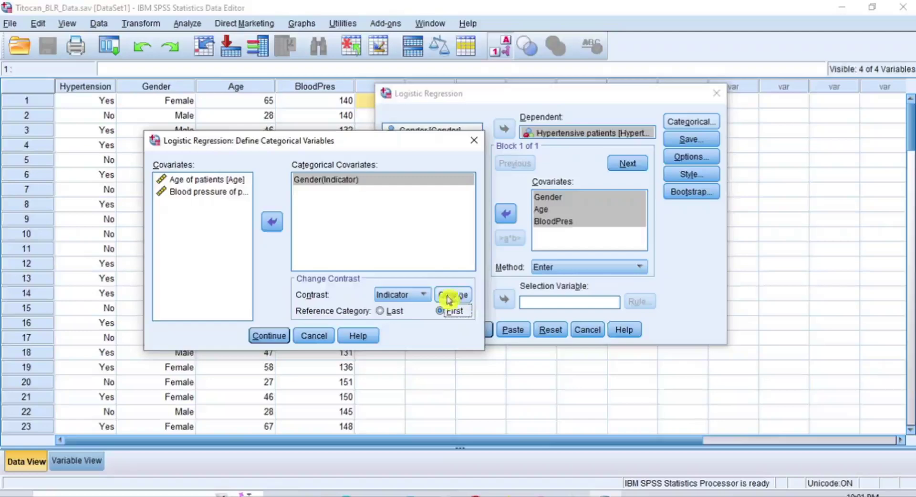
left_click(460, 298)
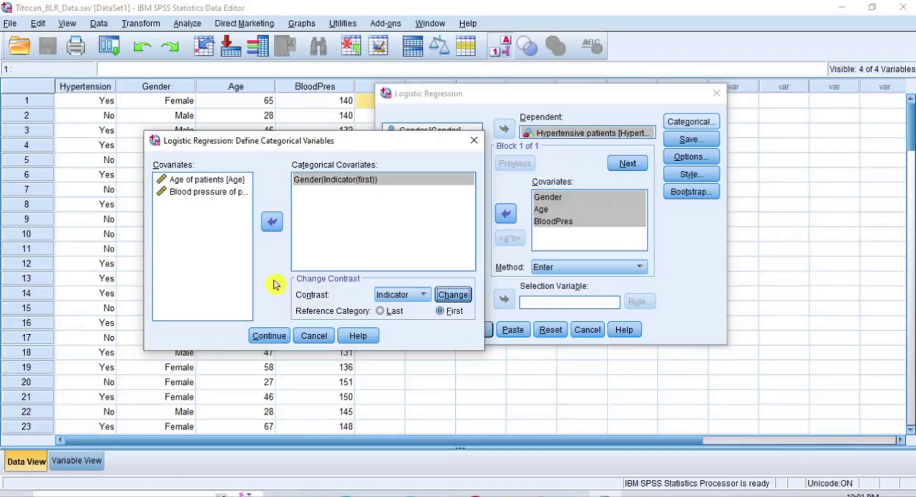
left_click(270, 336)
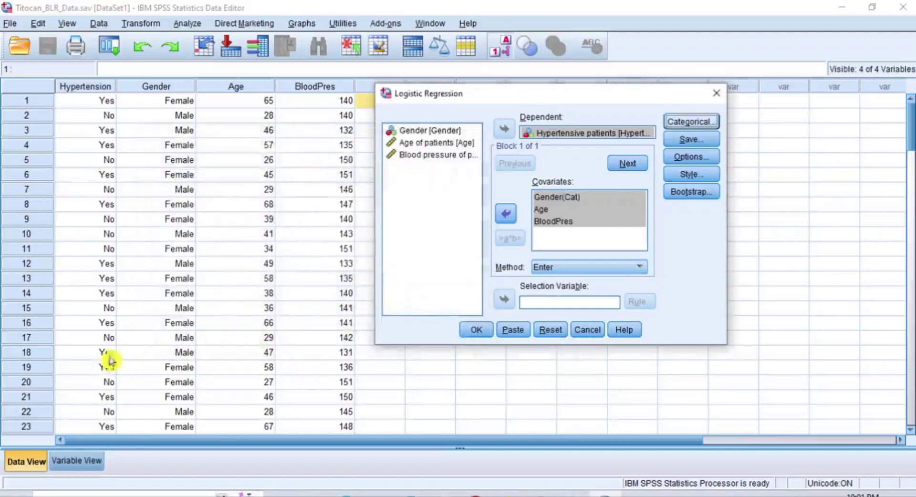
Include the Hosmer-Lemeshow goodness-of-fit test and the 95% CI for exp(B) in the regression output options.
left_click(700, 160)
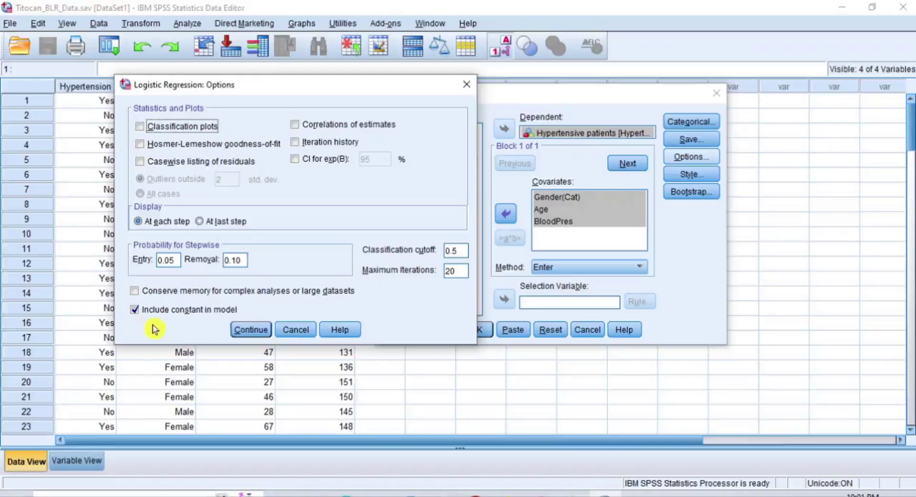
left_click(139, 145)
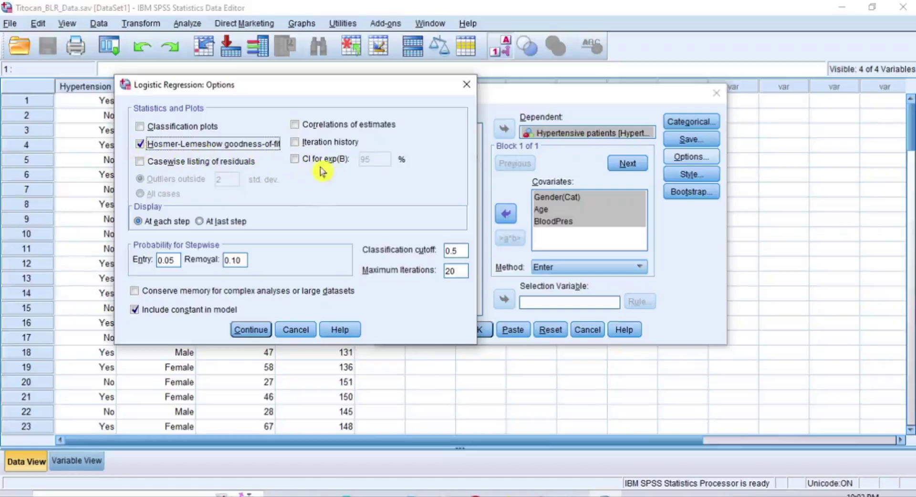
left_click(301, 162)
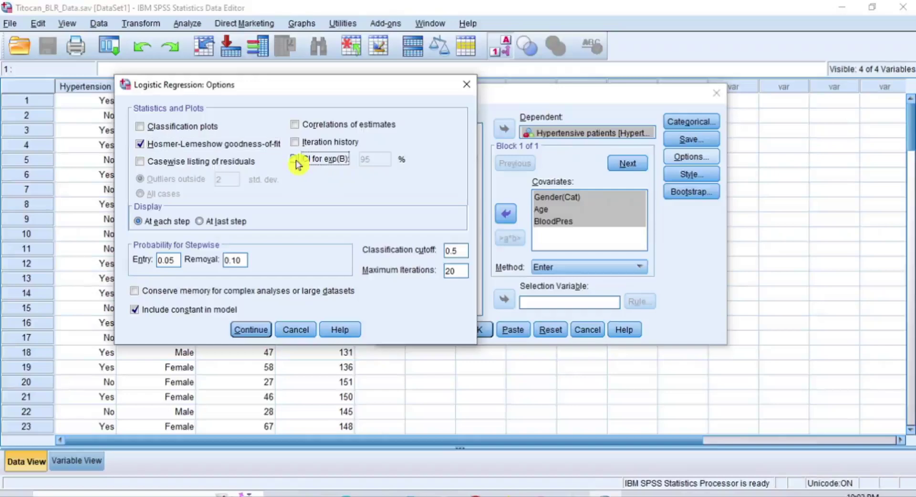
left_click_drag(375, 160, 360, 159)
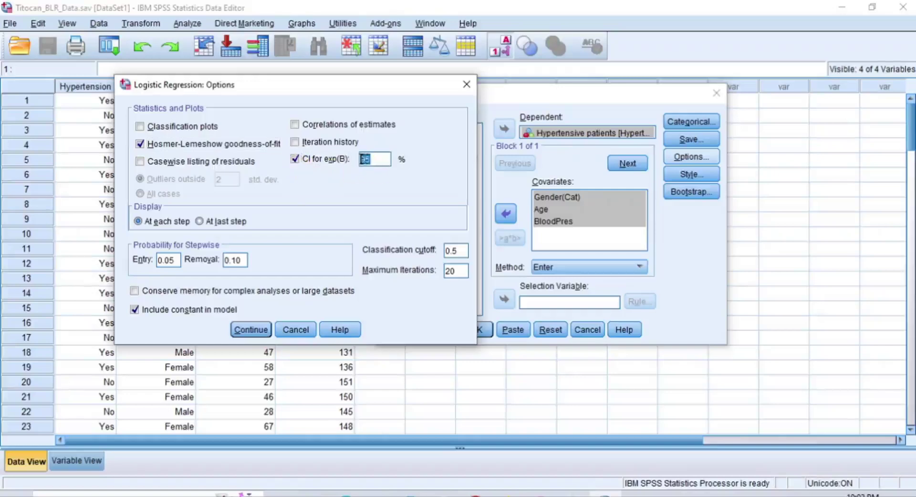
left_click(372, 160)
left_click(257, 330)
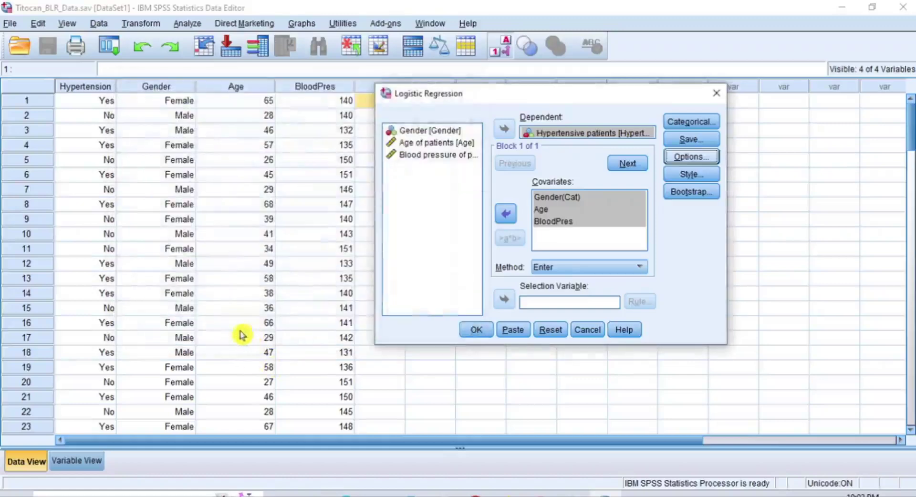
Review the regression's save options for predicted values, influence statistics and residuals, and dismiss them.
left_click(695, 143)
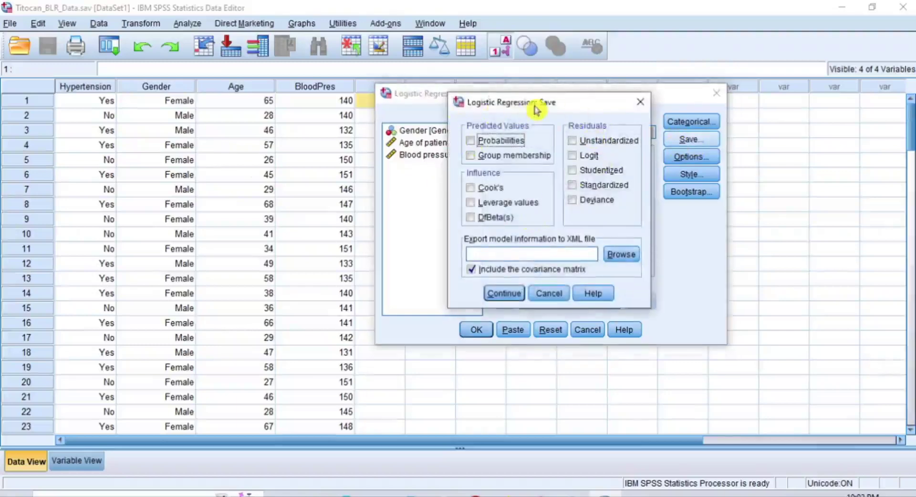
left_click_drag(539, 105, 241, 106)
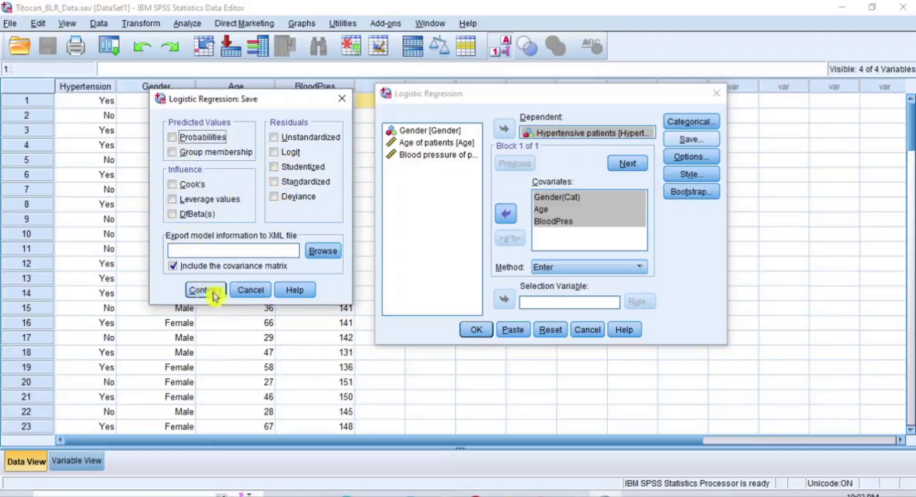
left_click(257, 292)
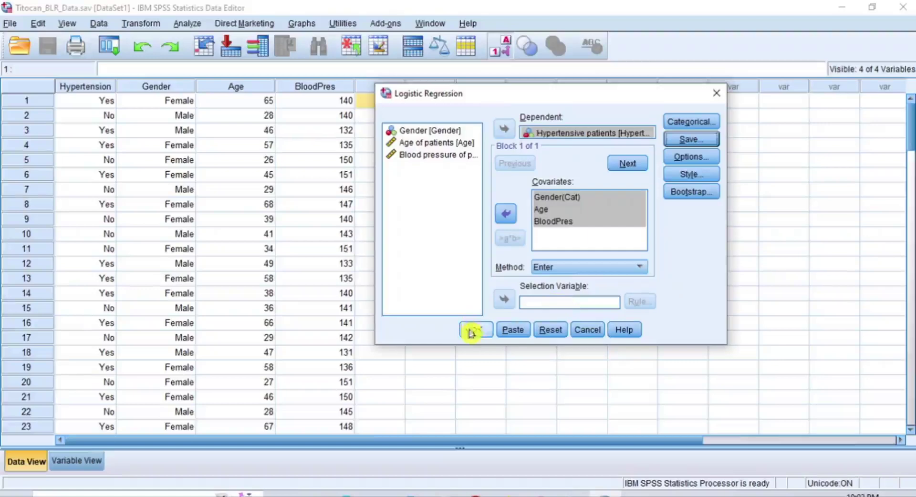
Run the binary logistic regression and skim through the generated output tables.
left_click(476, 334)
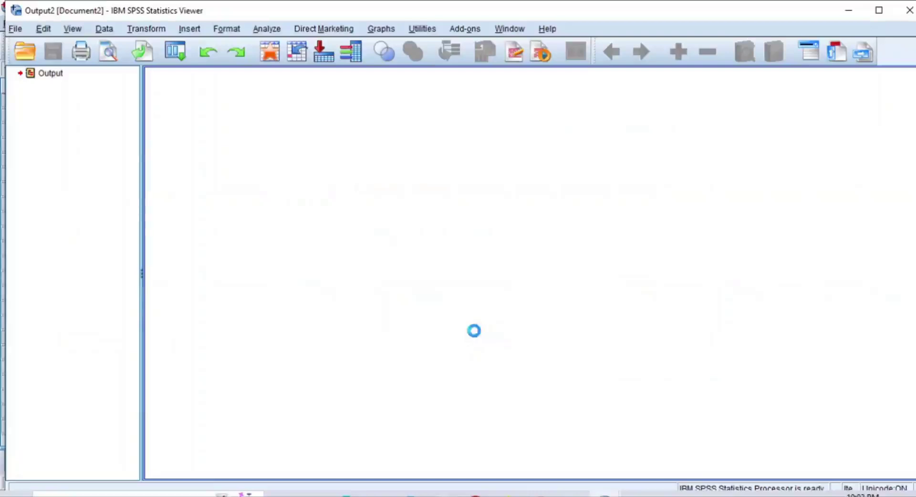
scroll(477, 327, "down", 1)
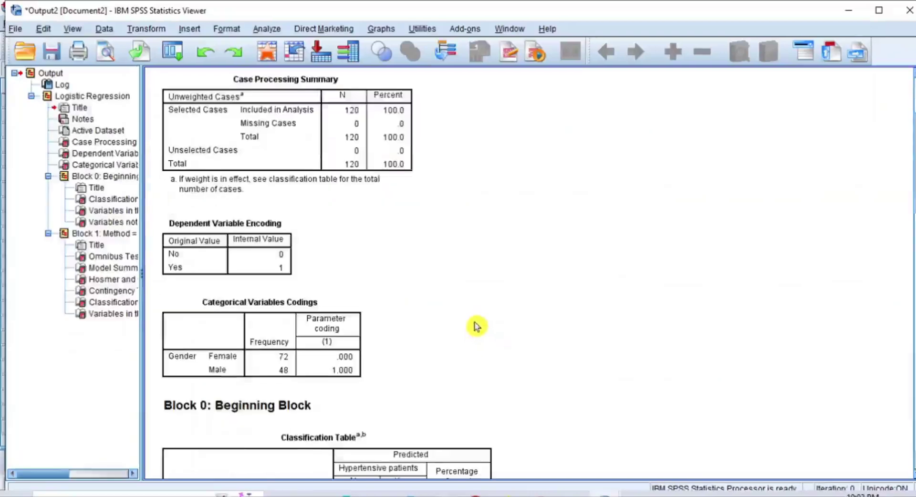
scroll(477, 327, "down", 12)
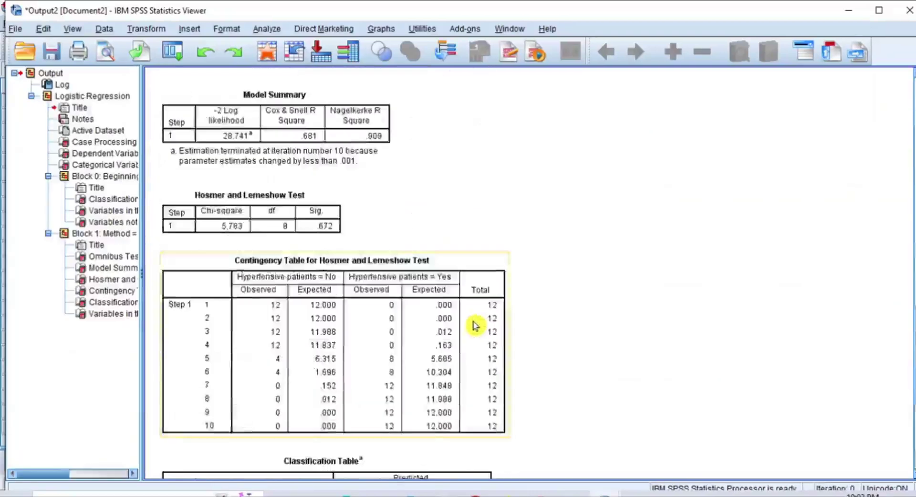
scroll(475, 326, "up", 15)
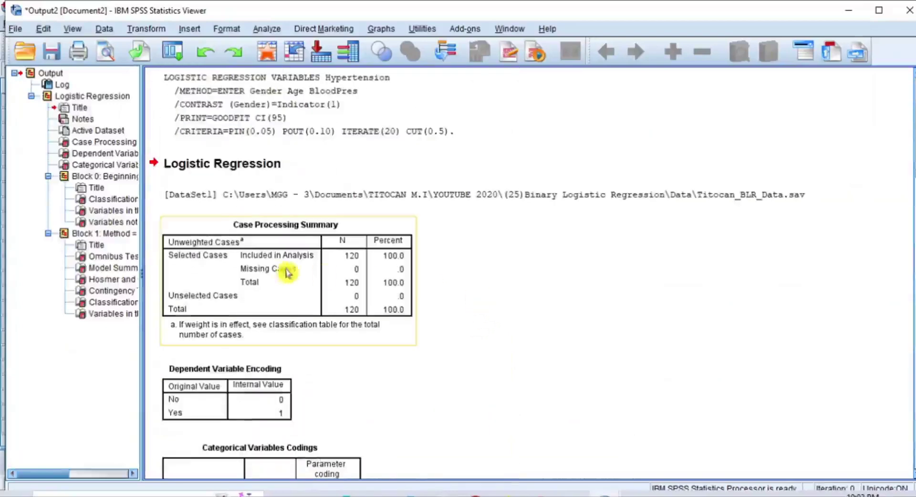
Look over the Case Processing Summary, Dependent Variable Encoding and Categorical Variables Codings tables.
left_click(310, 263)
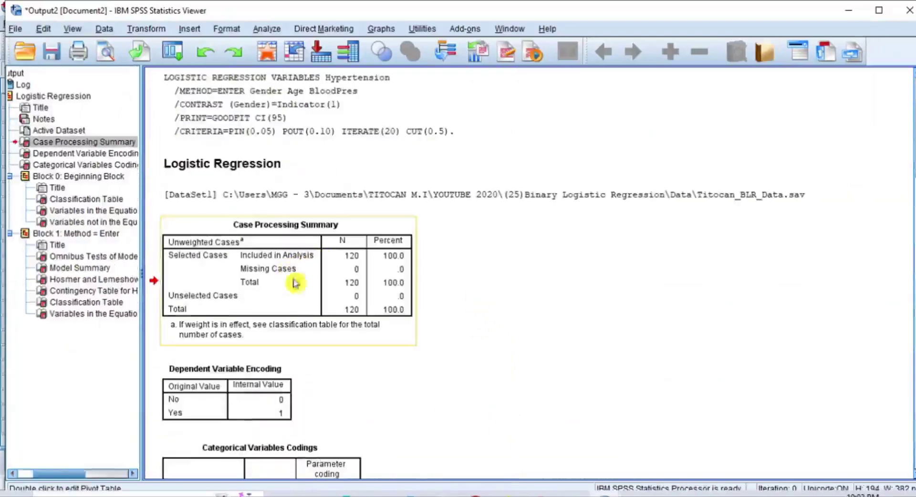
left_click(257, 387)
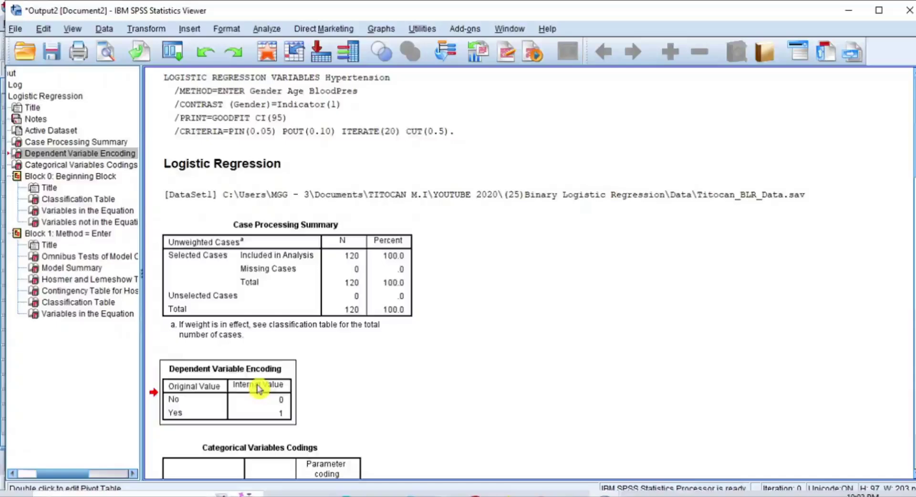
scroll(258, 388, "down", 5)
left_click(284, 240)
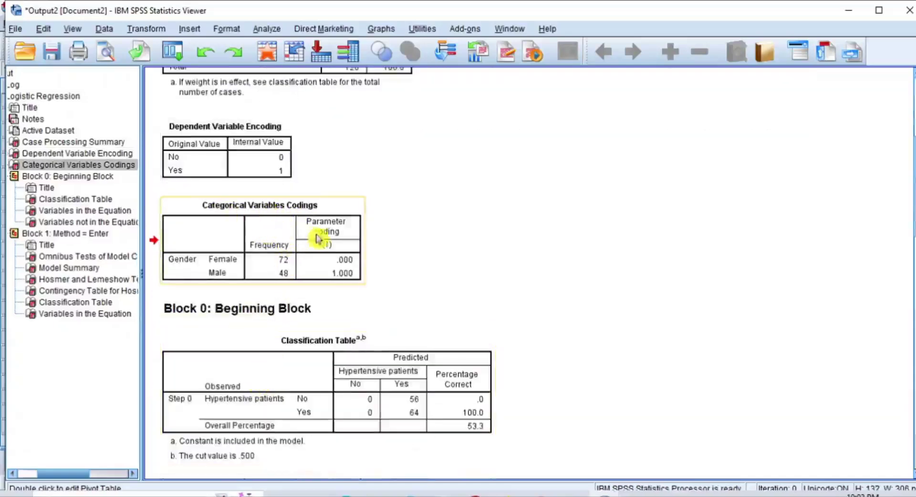
Look through the Block 0: Beginning Block section, covering its classification table and the variables in and not in the equation.
left_click(256, 310)
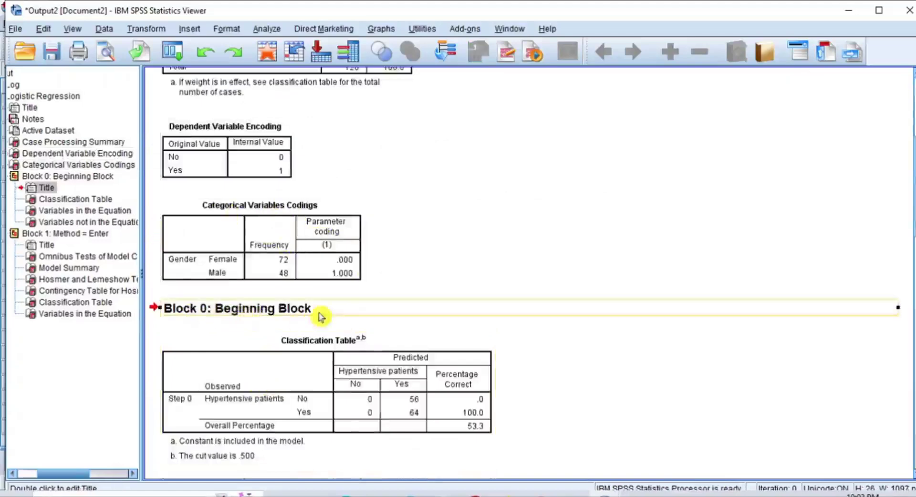
scroll(321, 315, "down", 6)
scroll(325, 313, "up", 4)
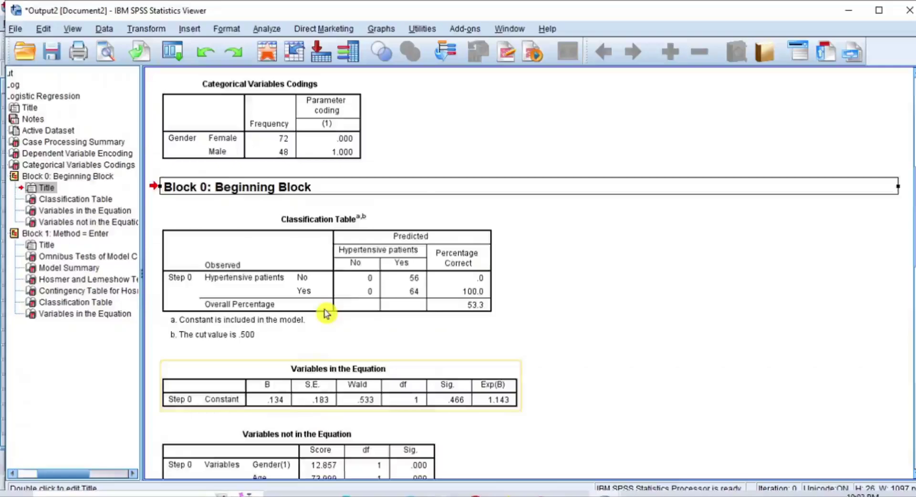
scroll(326, 314, "down", 6)
scroll(356, 310, "up", 5)
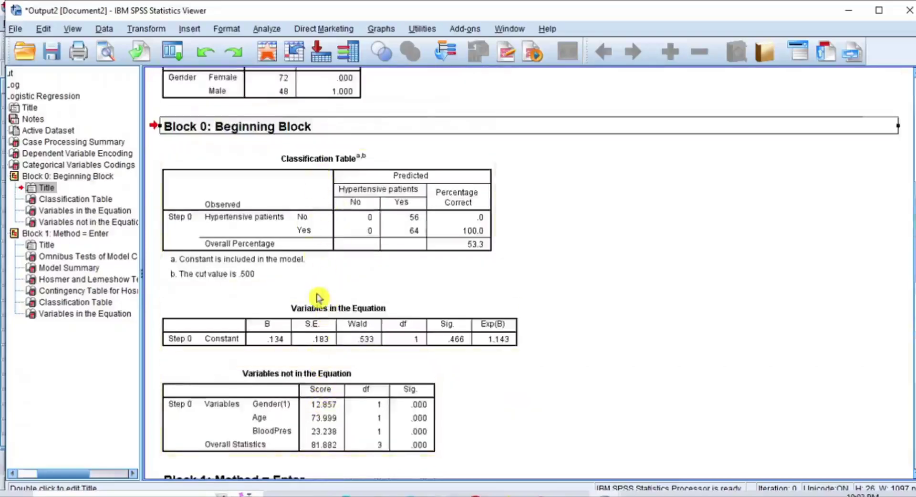
scroll(319, 298, "down", 3)
Look through all Block 1: Method = Enter tables down to Variables in the Equation, and return to the start of the output.
left_click(258, 300)
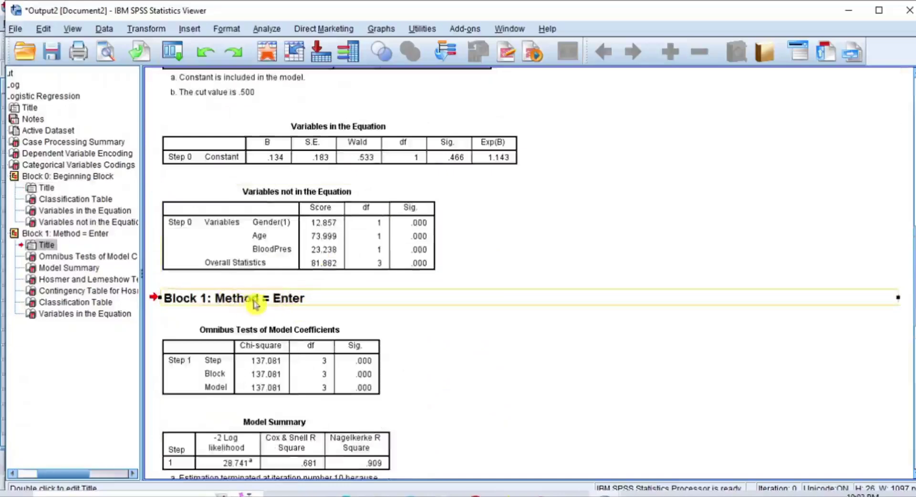
scroll(307, 298, "down", 3)
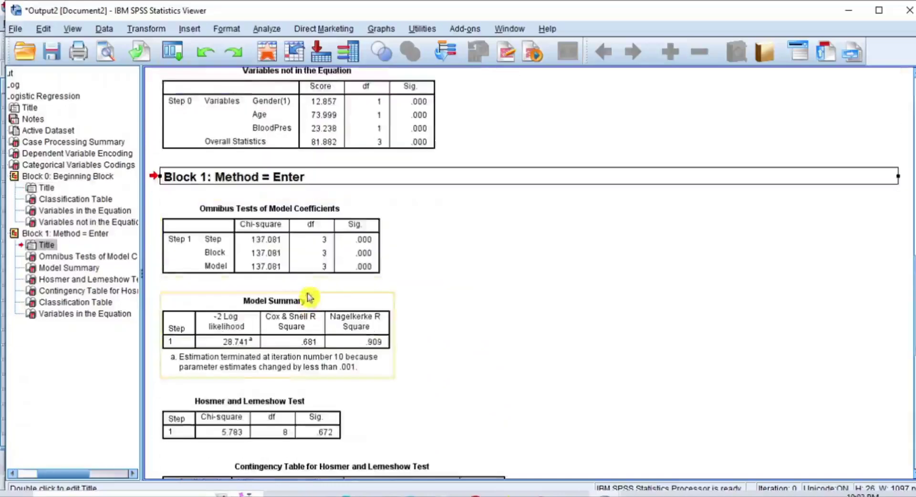
scroll(303, 389, "down", 3)
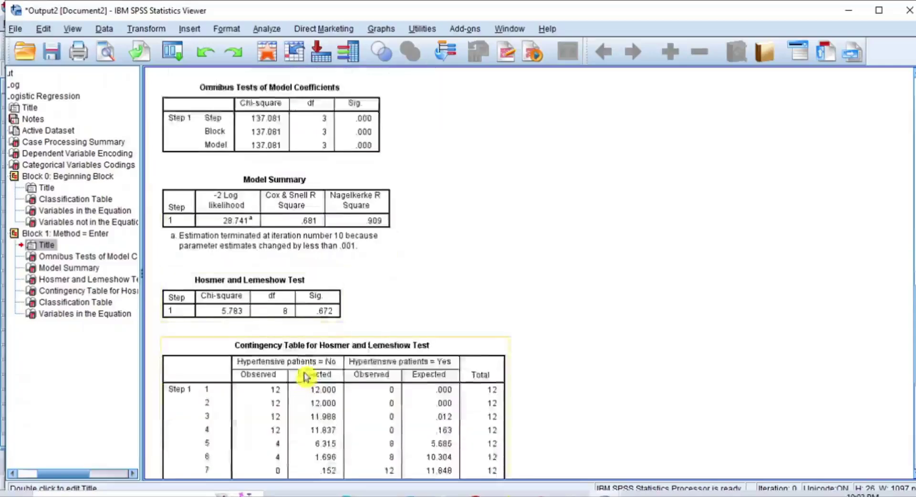
scroll(304, 334, "down", 1)
scroll(321, 348, "down", 2)
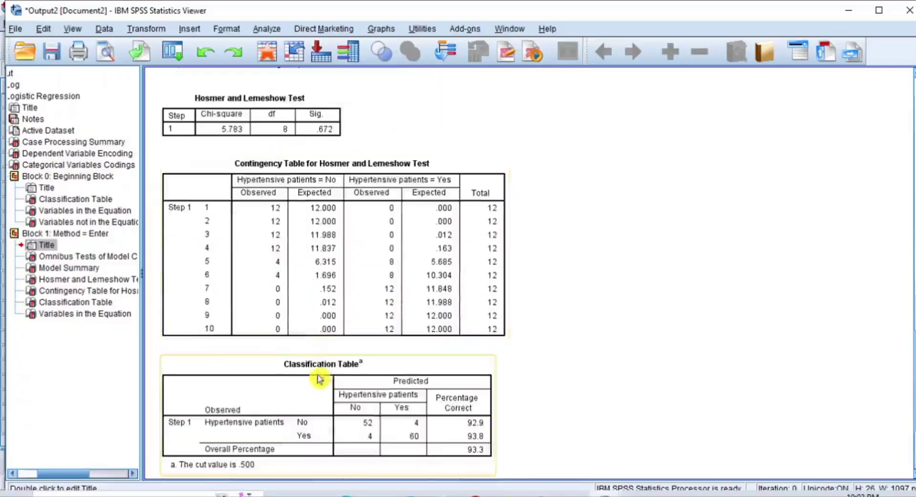
scroll(324, 377, "down", 3)
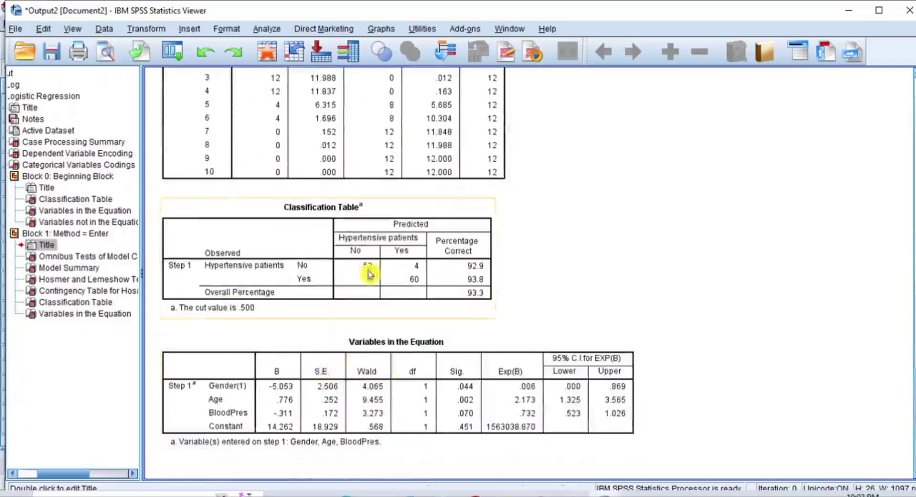
scroll(370, 274, "up", 11)
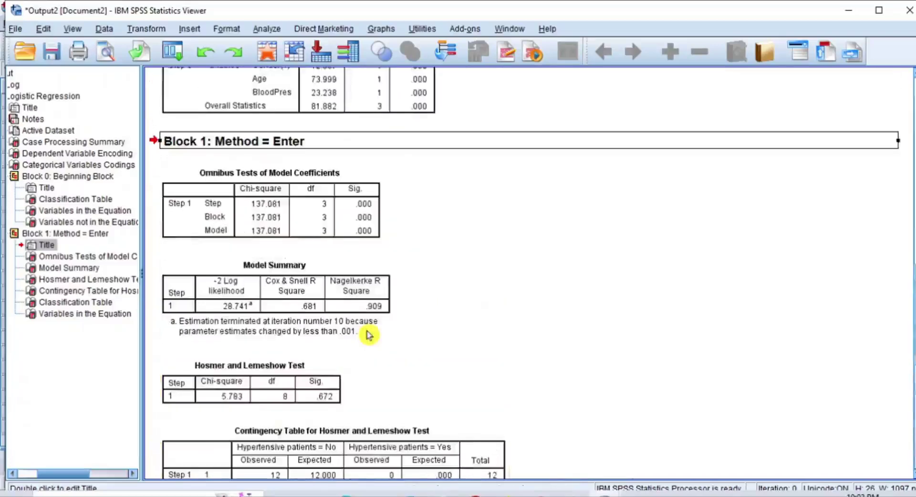
scroll(367, 333, "up", 3)
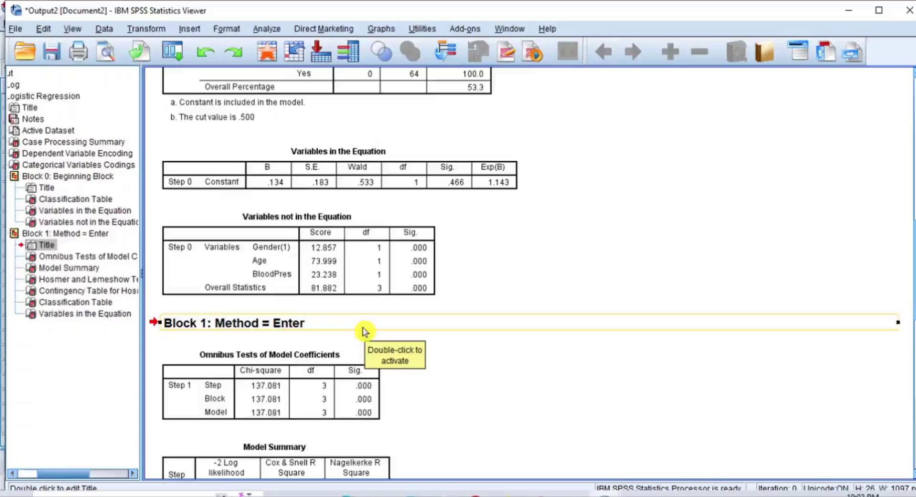
scroll(363, 331, "up", 15)
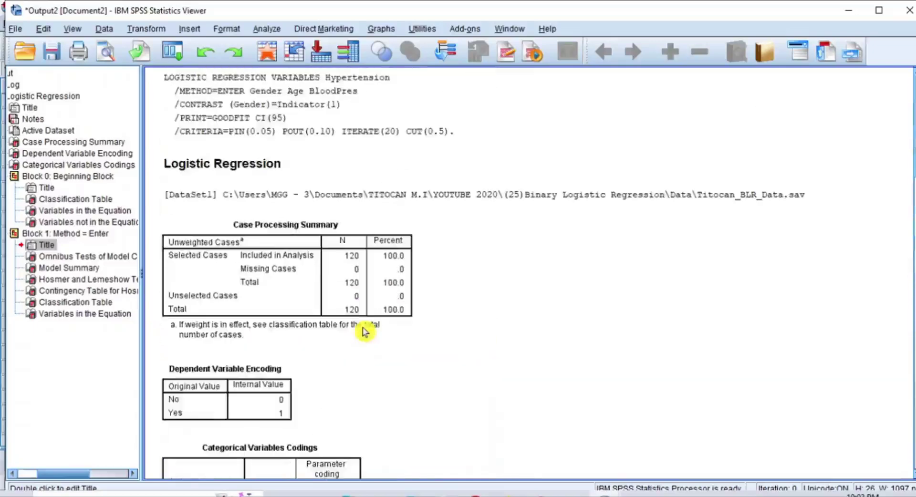
Examine the included and missing cases, the coding of the hypertension outcome, and the gender frequencies with their parameter coding.
left_click(324, 277)
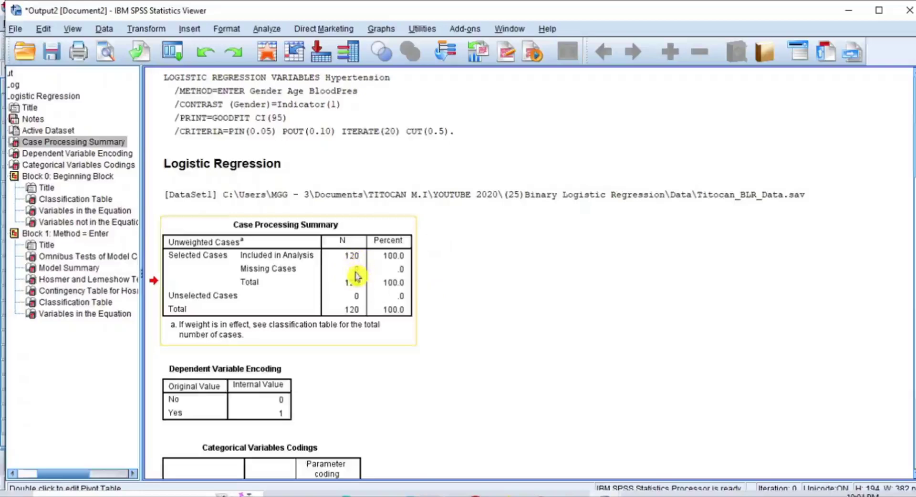
left_click(275, 395)
scroll(276, 377, "down", 5)
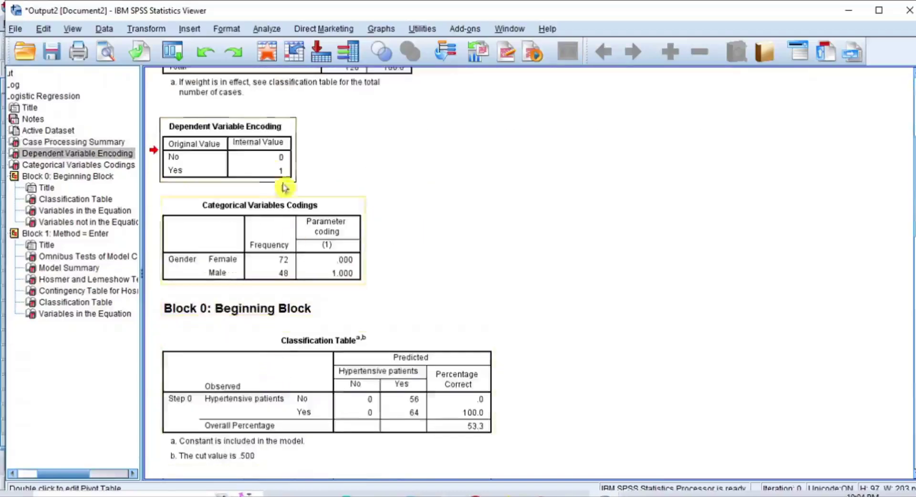
left_click(285, 136)
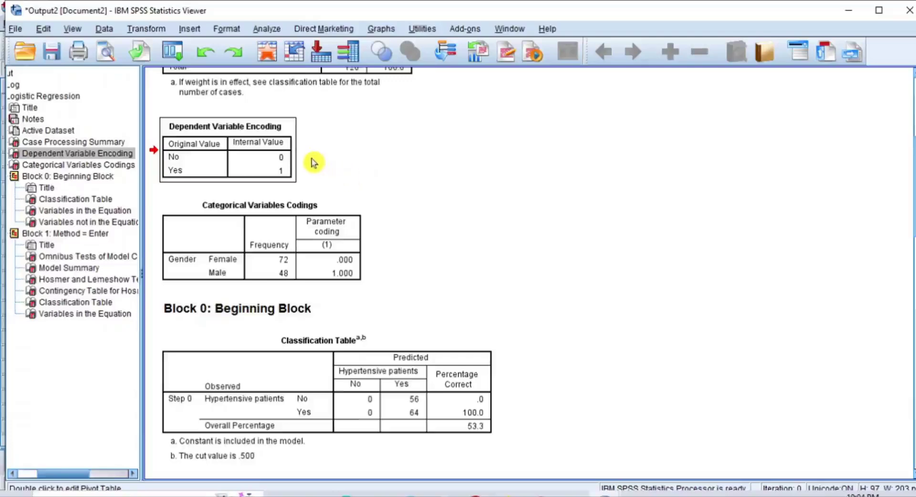
left_click(282, 225)
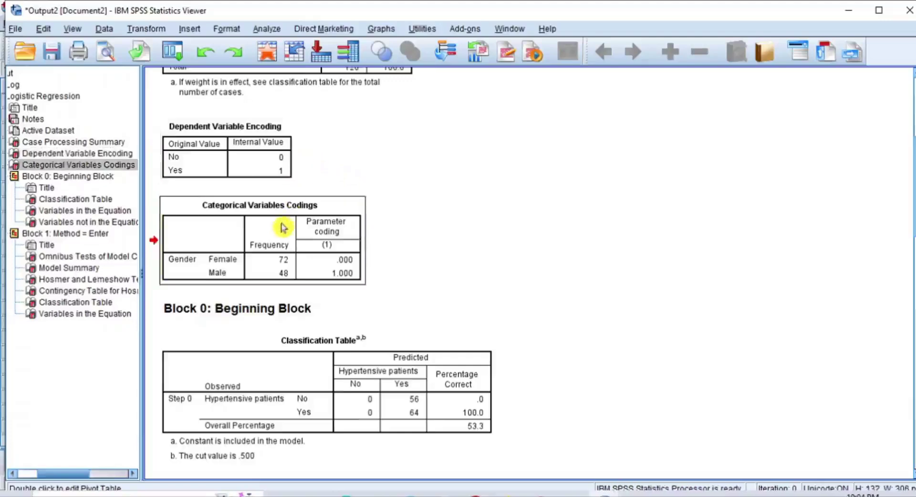
Examine the Block 0 classification table and the constant-only model's equation tables.
scroll(286, 229, "down", 5)
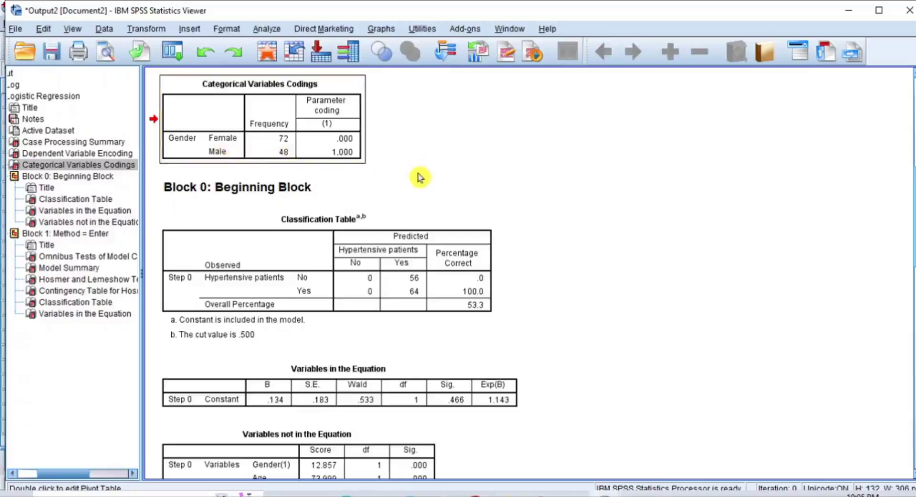
left_click(357, 188)
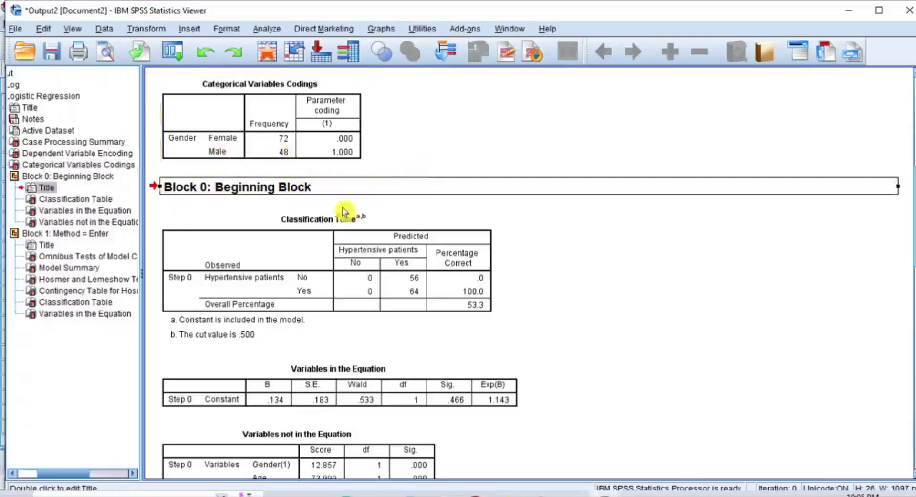
scroll(386, 212, "down", 2)
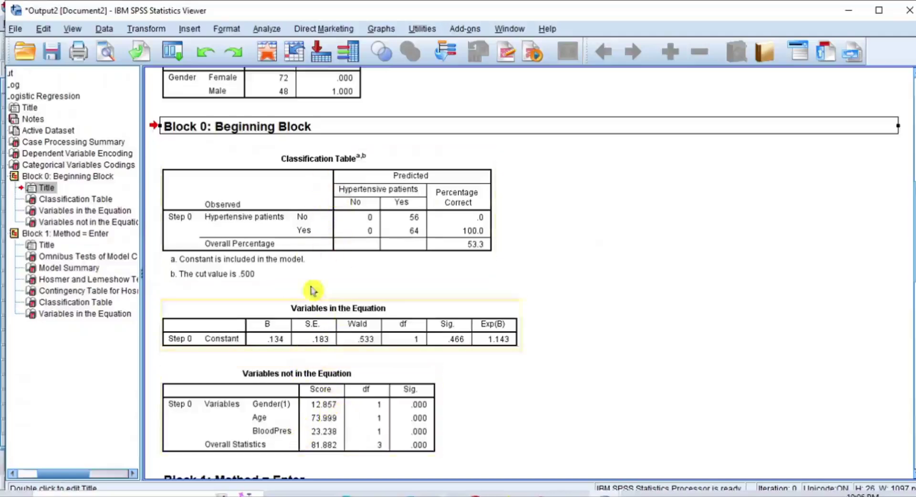
left_click(317, 126)
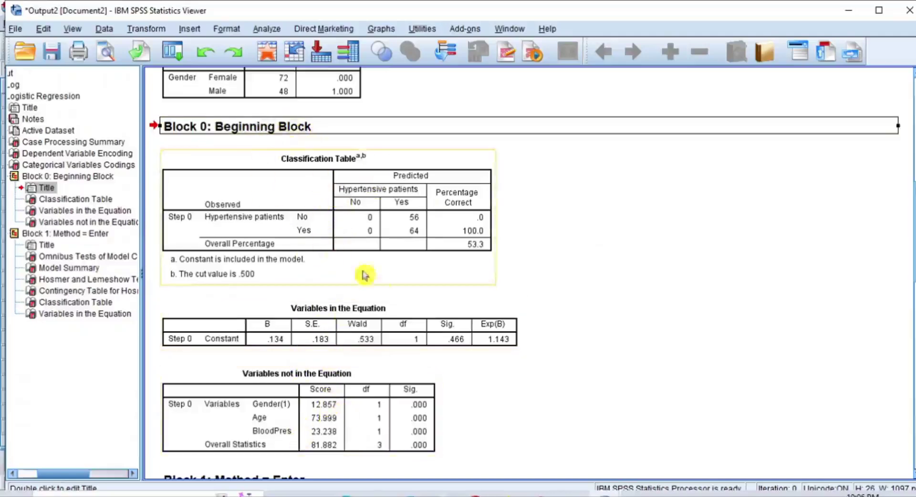
Survey the extent of the Block 1: Method = Enter results, from the omnibus tests to the final coefficients table.
scroll(401, 301, "down", 10)
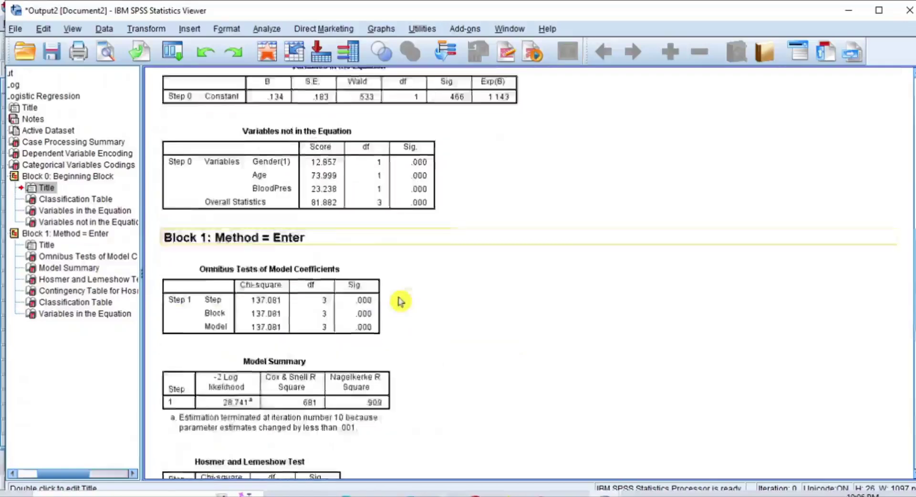
left_click(268, 121)
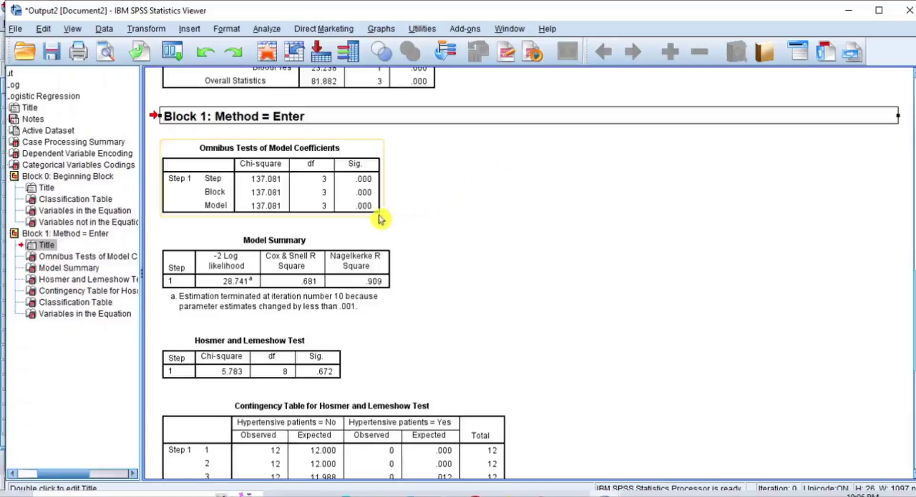
scroll(368, 208, "down", 3)
scroll(369, 208, "down", 3)
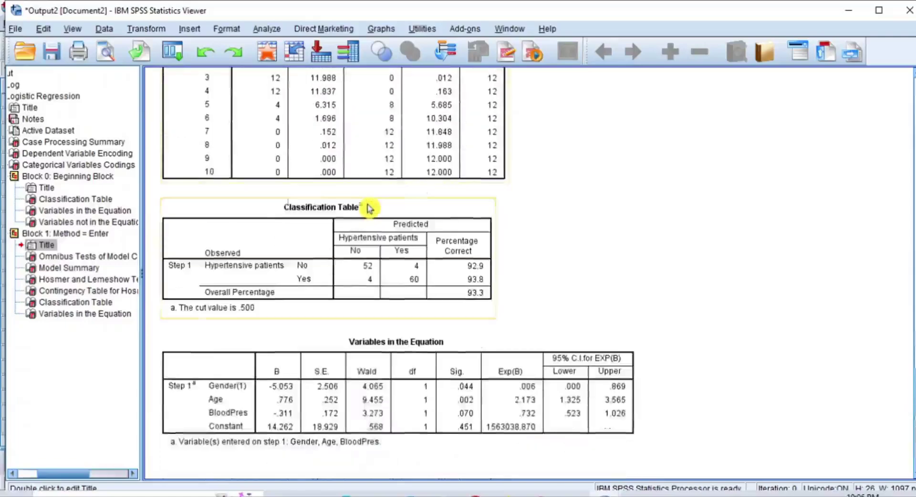
scroll(369, 207, "up", 18)
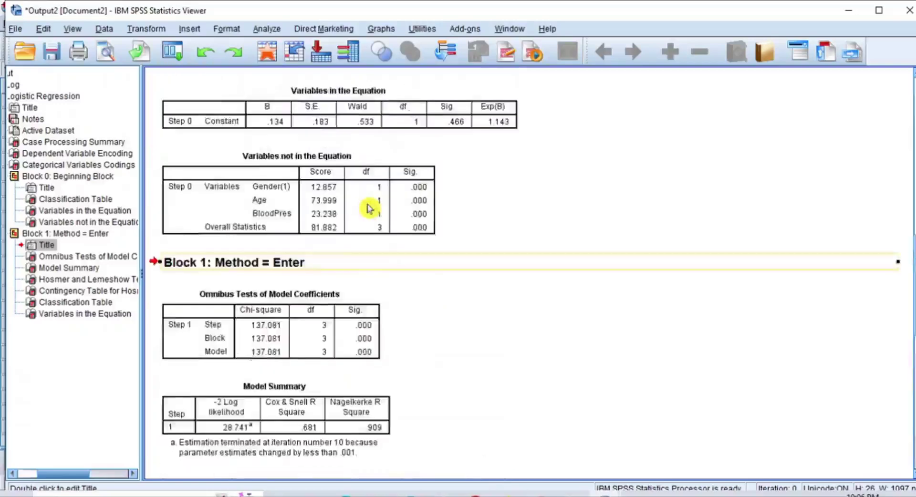
Examine Block 1's Omnibus Tests of Model Coefficients, Model Summary and Hosmer and Lemeshow Test for model fit.
scroll(368, 207, "down", 5)
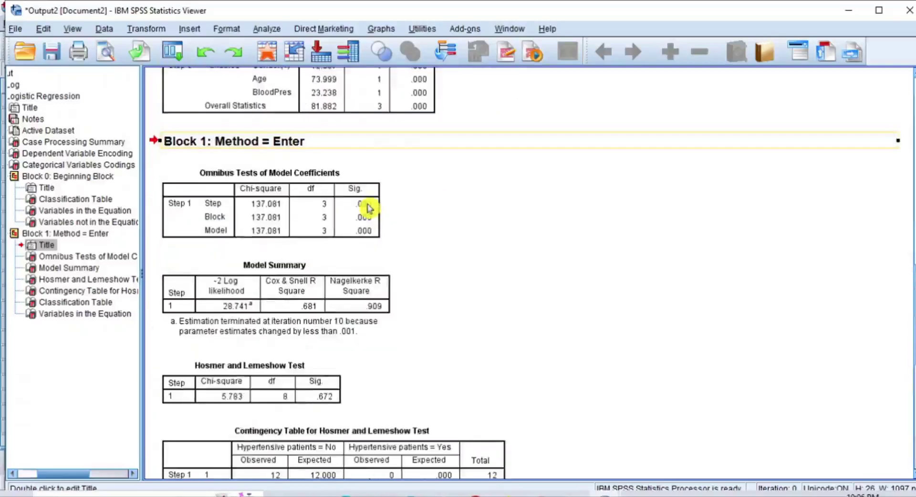
scroll(368, 207, "down", 1)
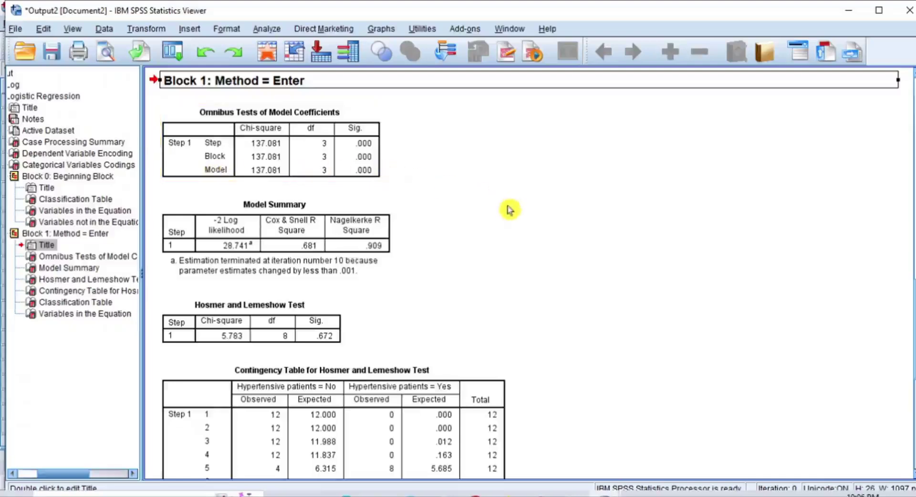
left_click(260, 133)
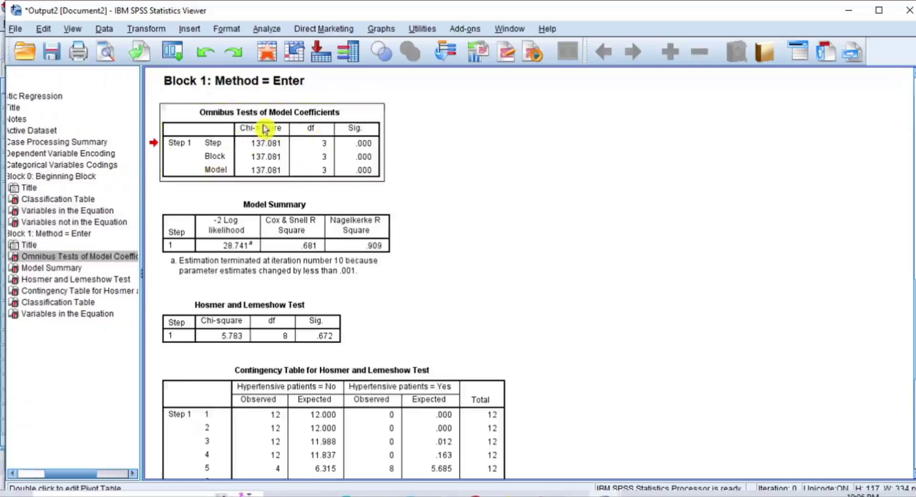
left_click(261, 204)
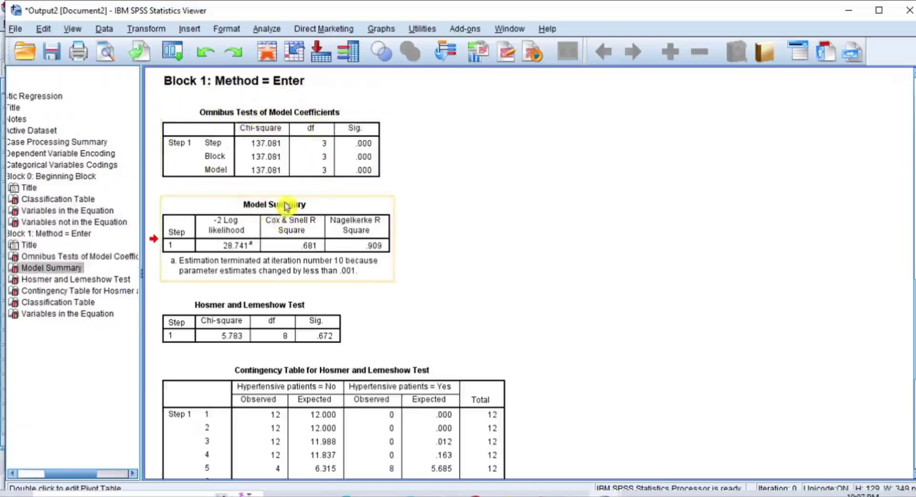
left_click(256, 320)
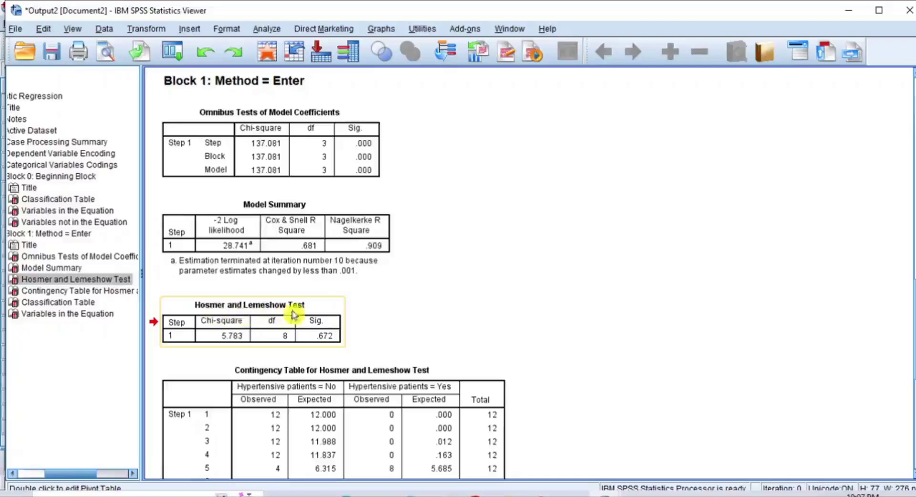
Survey Block 1's Hosmer and Lemeshow contingency table, Classification Table and Variables in the Equation table.
scroll(305, 306, "down", 4)
left_click(327, 236)
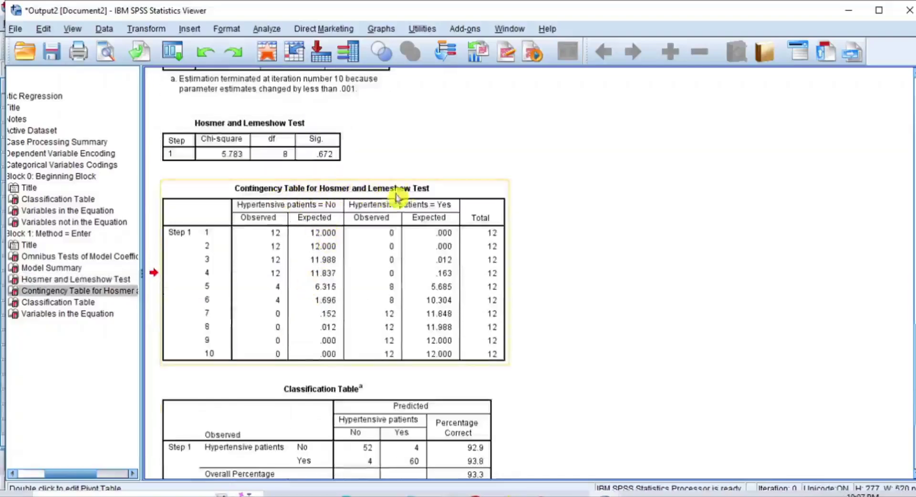
scroll(421, 198, "down", 3)
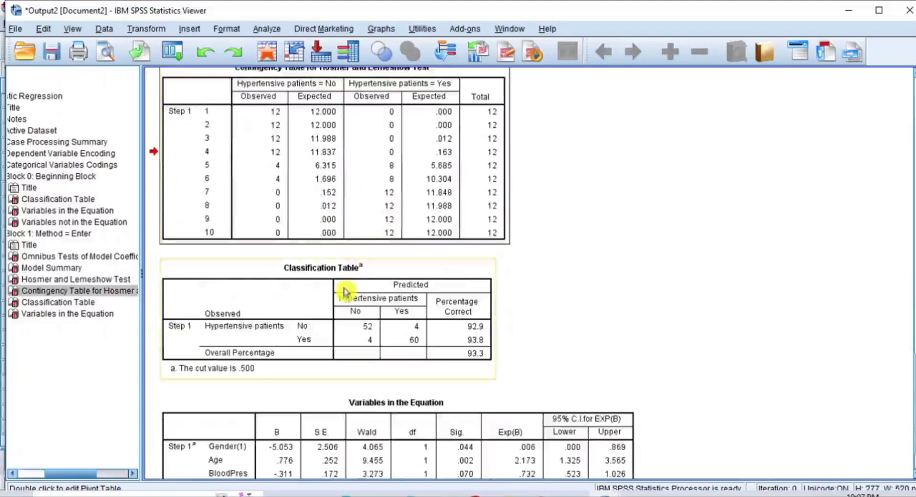
left_click(292, 279)
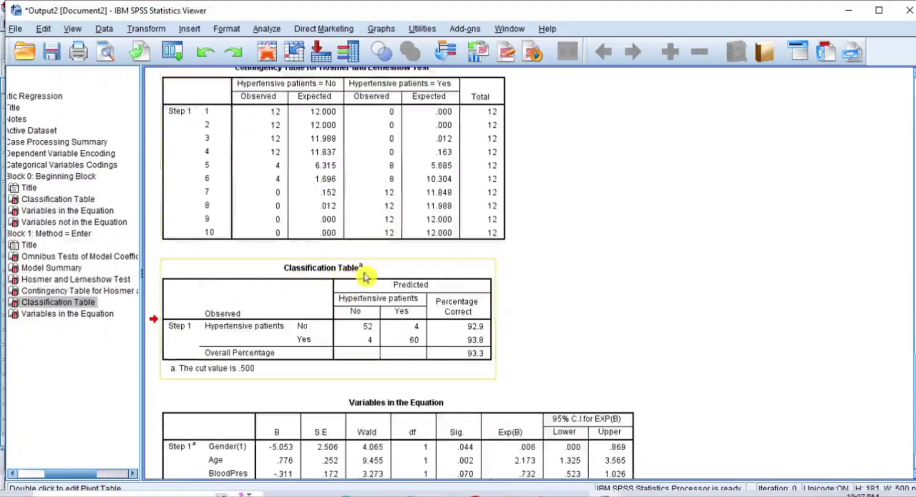
scroll(359, 329, "down", 2)
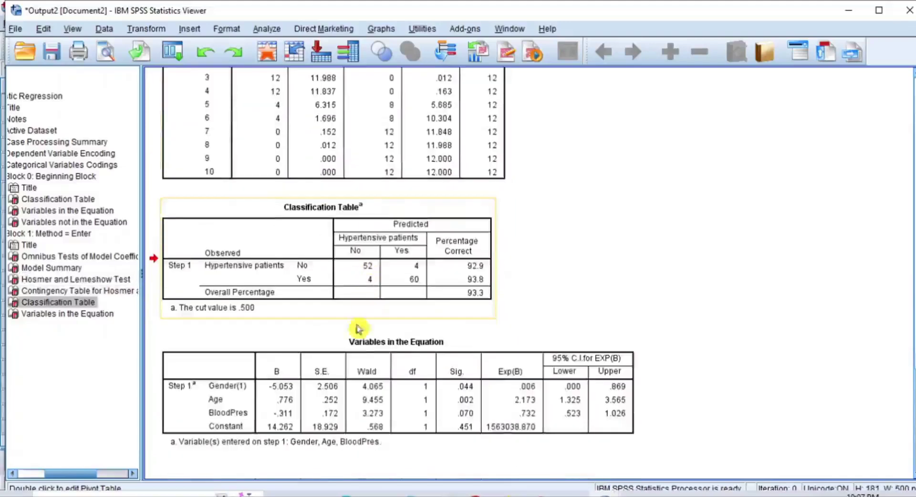
left_click(403, 355)
double_click(405, 356)
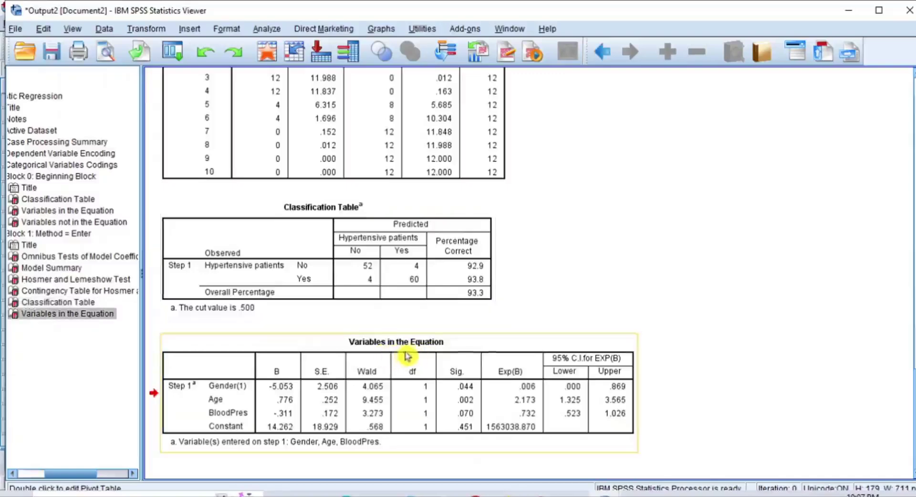
Review Block 1's Omnibus Tests of Model Coefficients and the Model Summary's Cox & Snell and Nagelkerke R Square values.
scroll(420, 348, "up", 10)
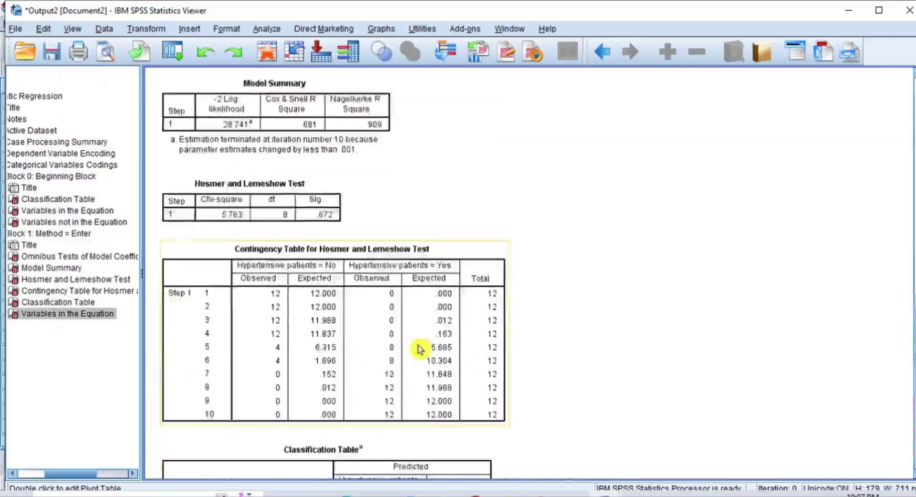
left_click(298, 203)
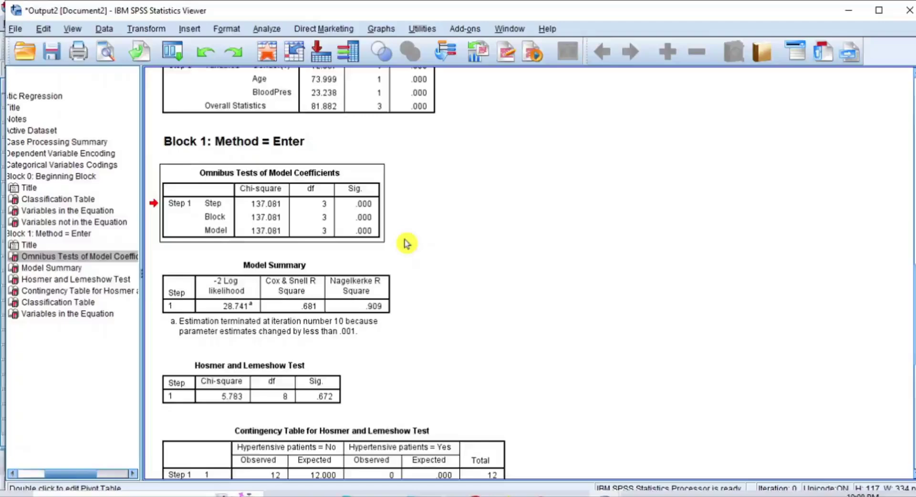
left_click(289, 271)
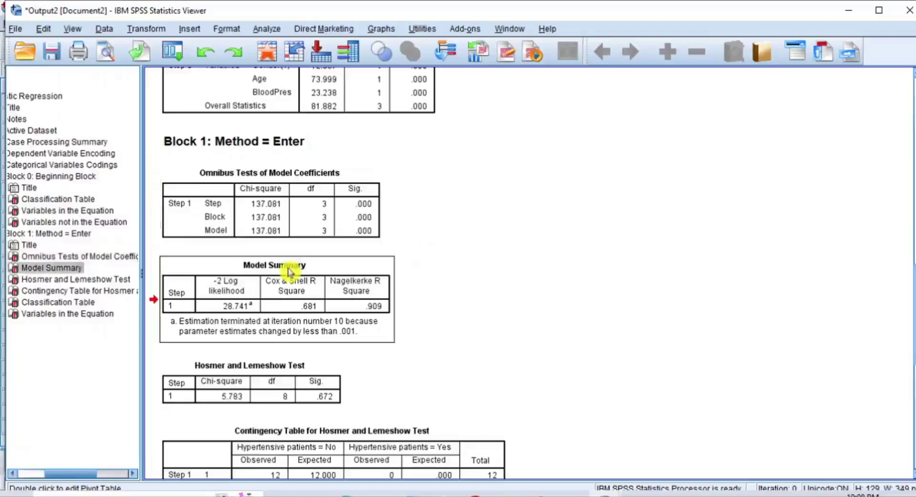
scroll(289, 271, "down", 2)
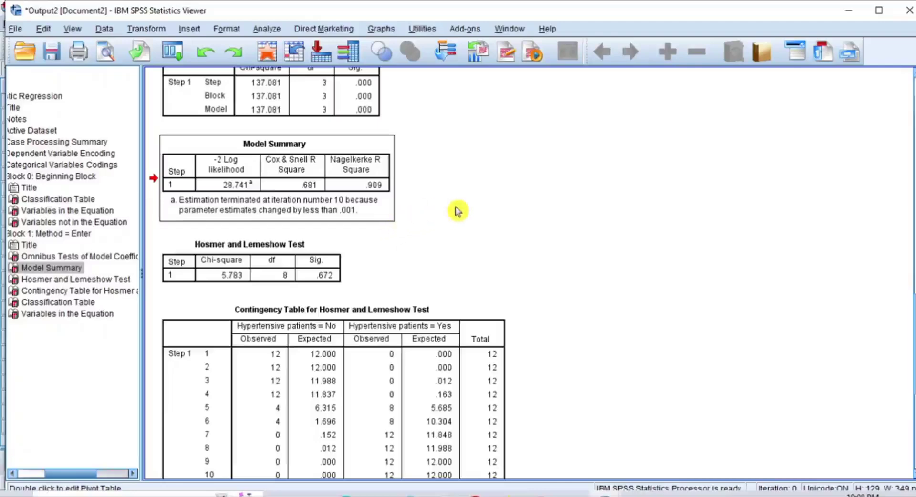
left_click(422, 204)
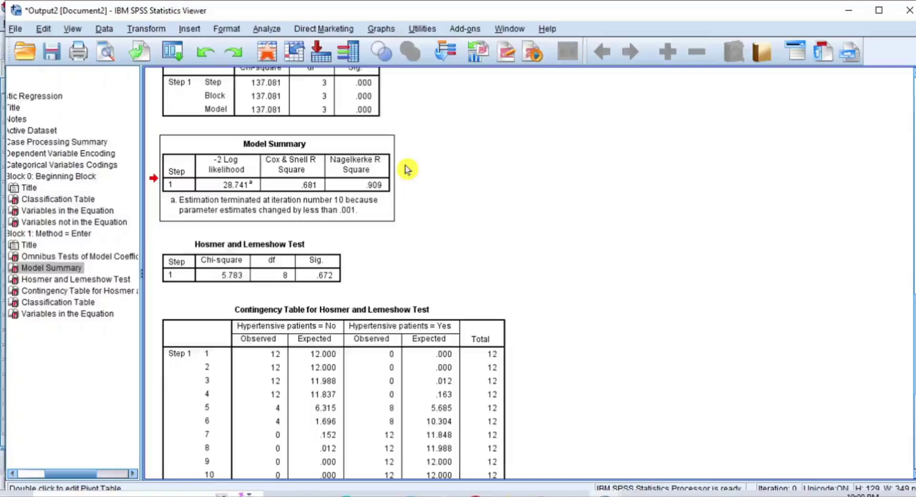
left_click(388, 180)
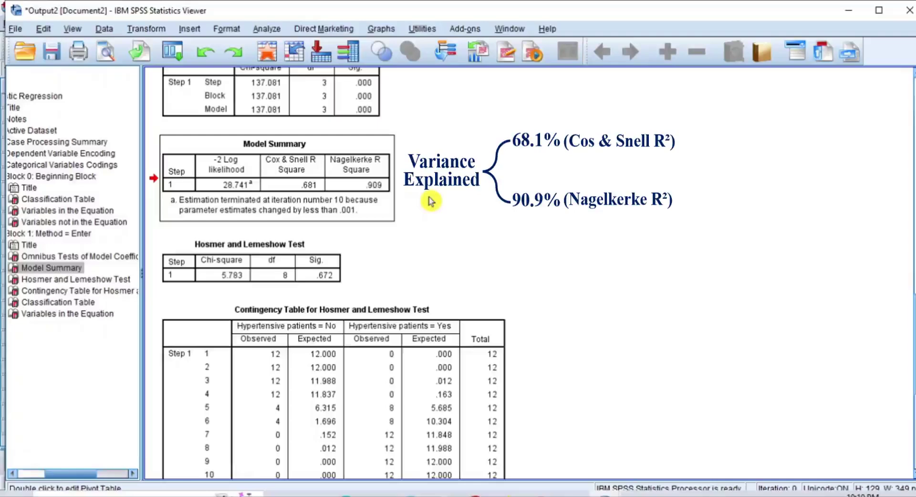
Examine the Hosmer and Lemeshow Test's chi-square, degrees of freedom and significance to judge goodness of fit.
scroll(431, 201, "down", 3)
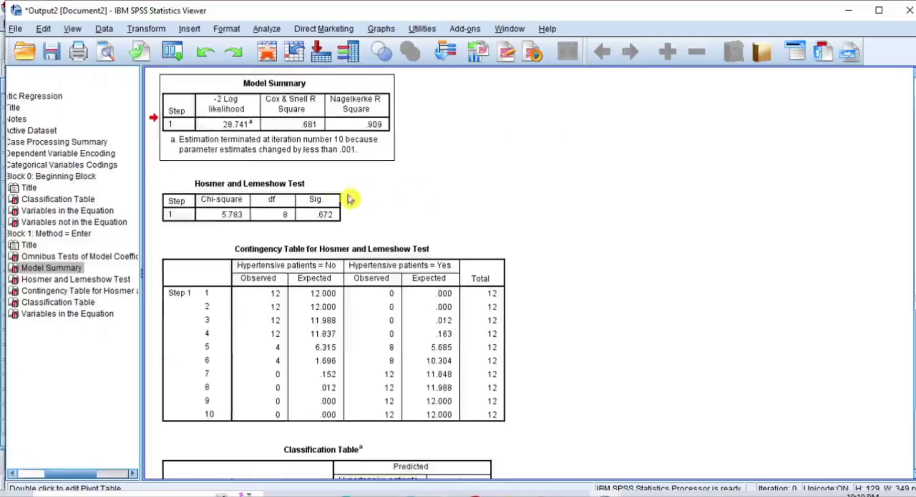
left_click(281, 194)
scroll(327, 193, "down", 3)
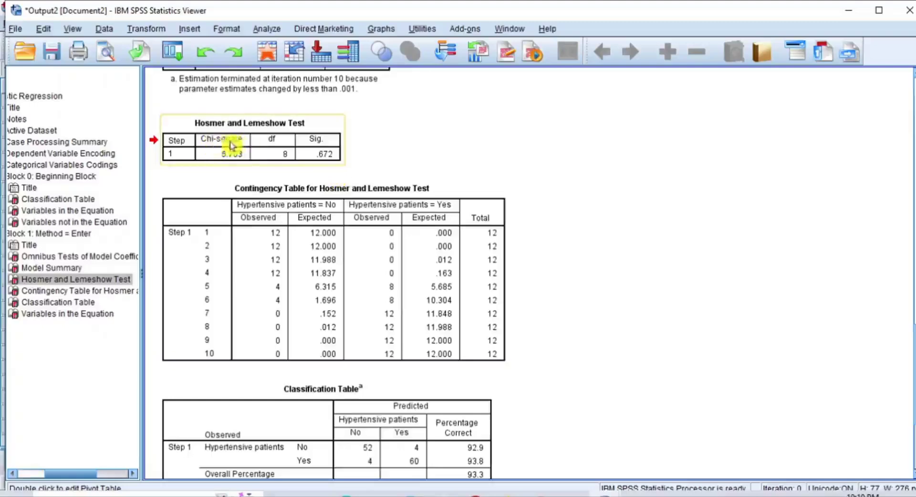
left_click(286, 159)
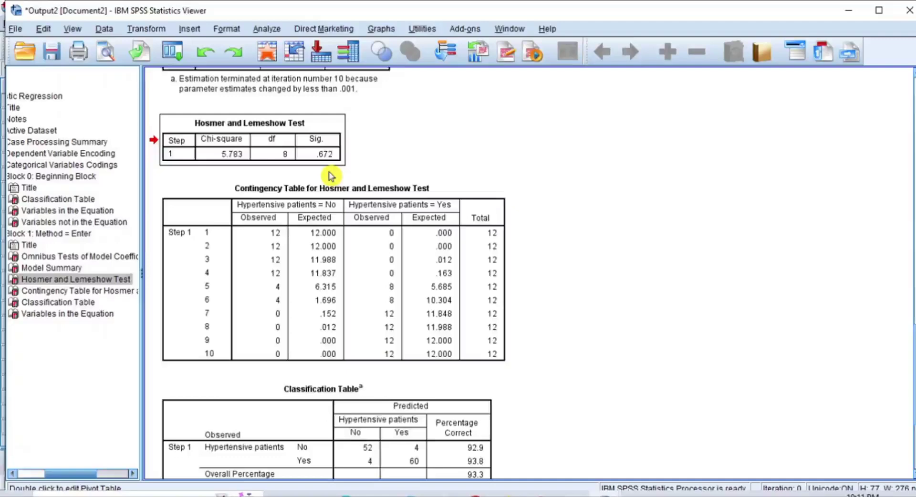
left_click(315, 160)
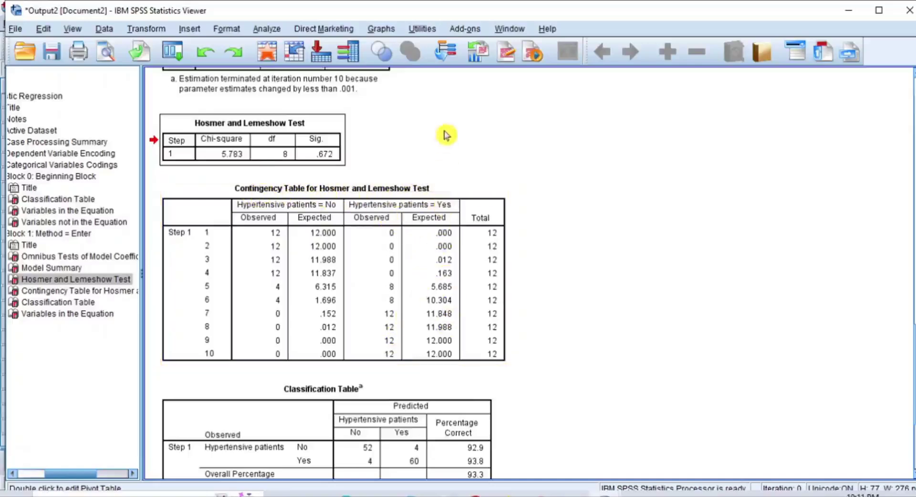
Compare observed and expected hypertension counts in the Contingency Table for Hosmer and Lemeshow Test.
scroll(438, 142, "down", 3)
scroll(439, 143, "up", 2)
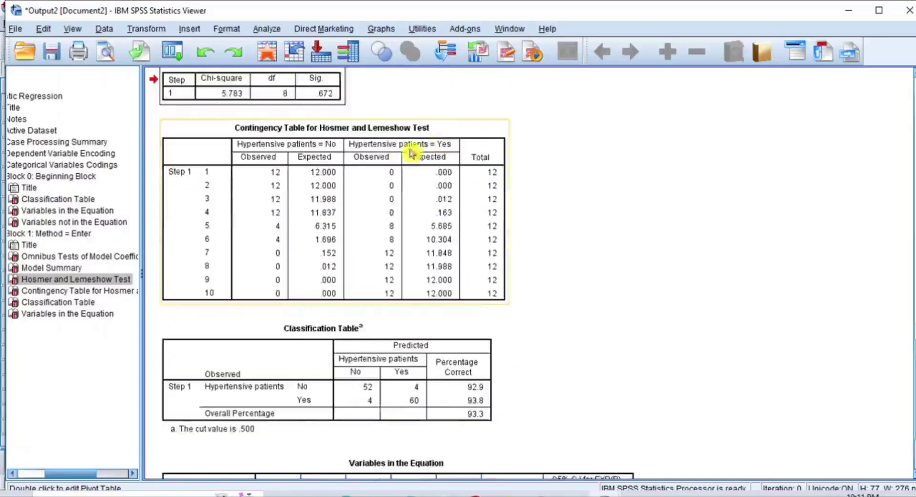
left_click(322, 164)
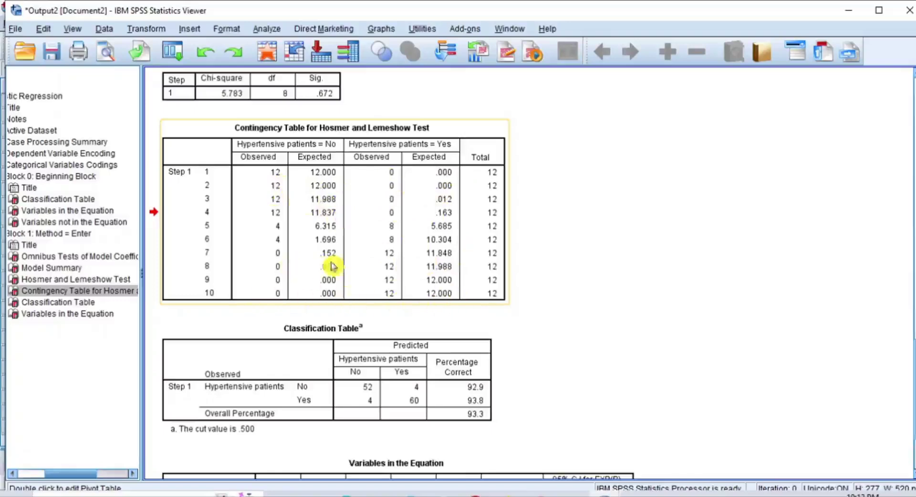
scroll(327, 238, "up", 3)
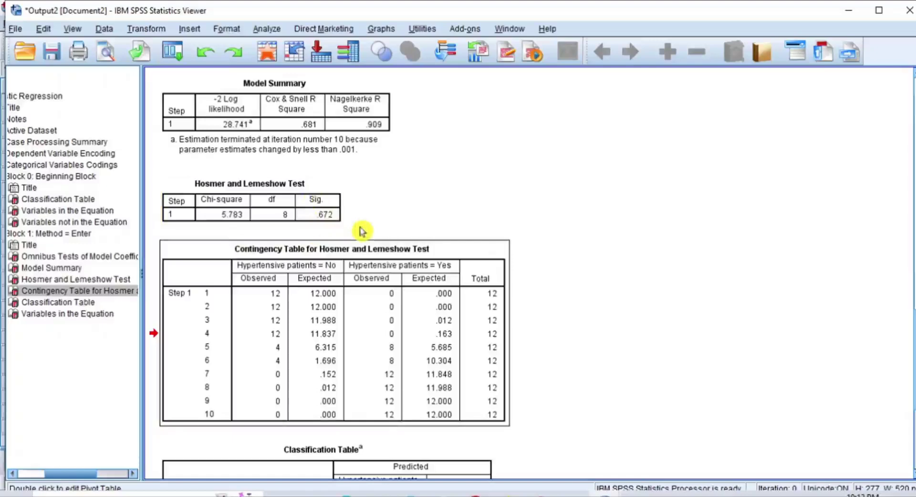
Examine Block 1's Classification Table for correctly predicted hypertensive and non-hypertensive patients and the overall percentage.
scroll(361, 231, "down", 3)
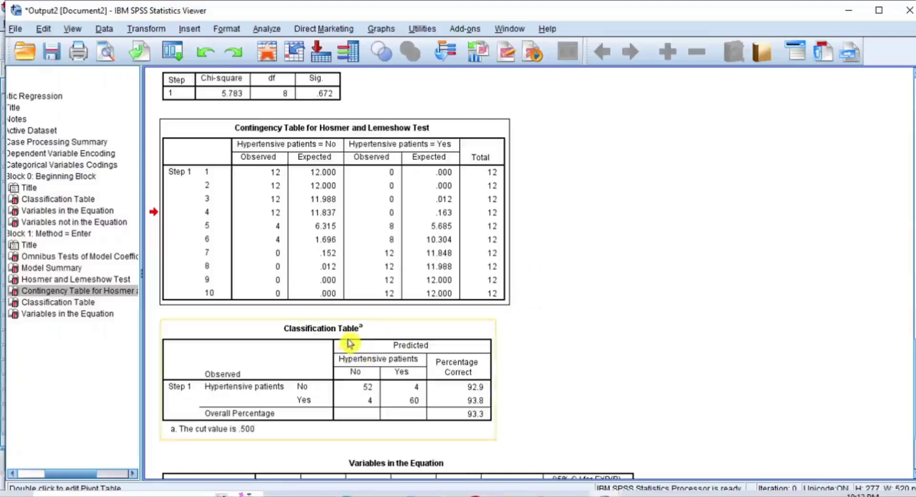
left_click(462, 348)
scroll(351, 341, "down", 3)
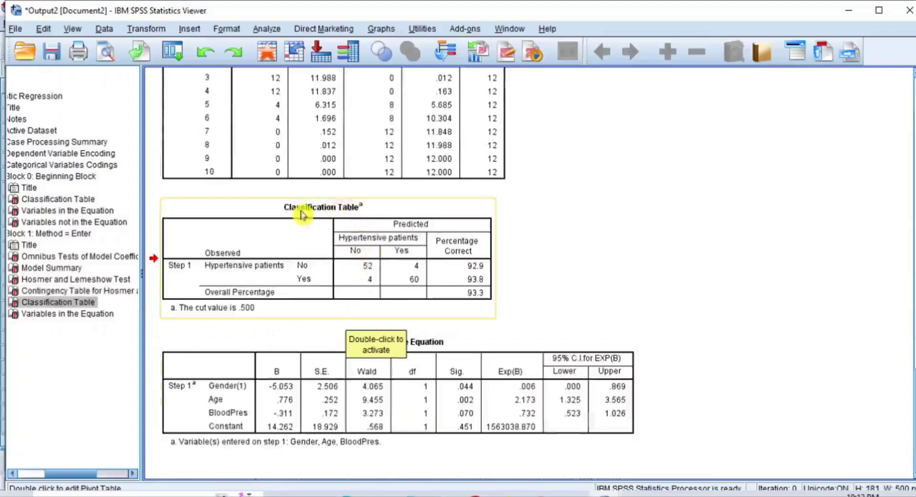
left_click(529, 223)
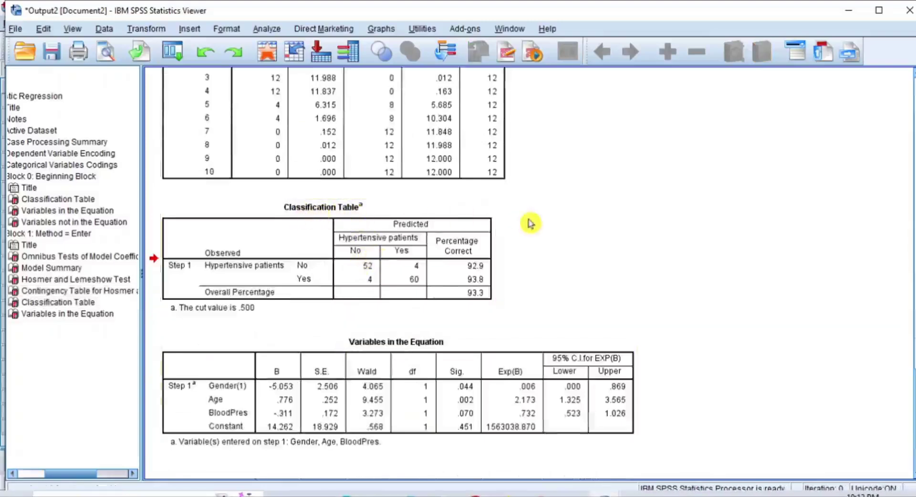
left_click(472, 208)
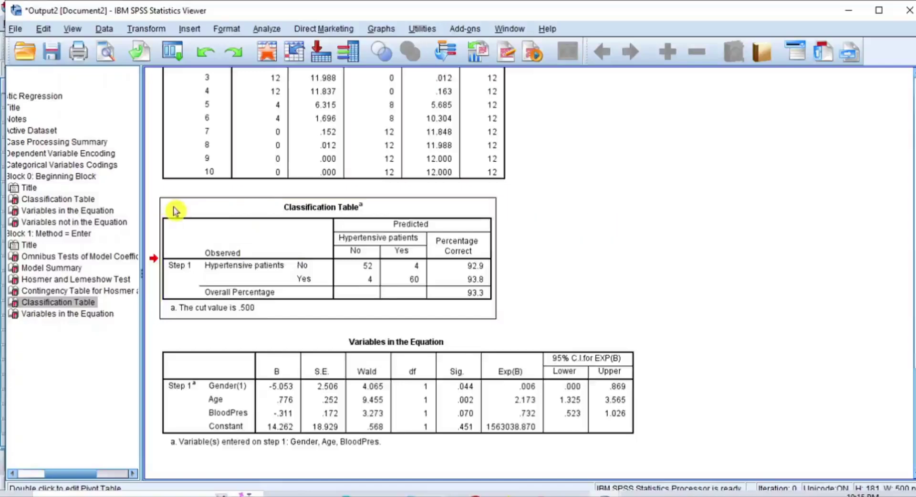
left_click(182, 212)
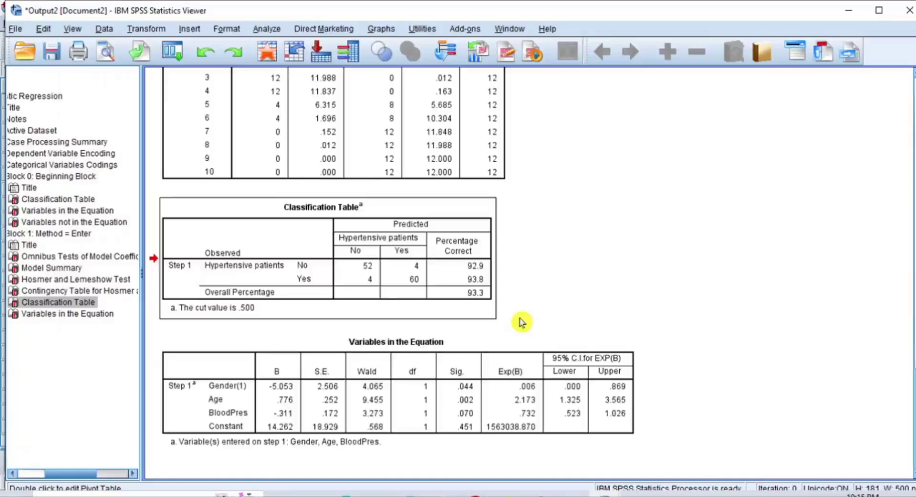
left_click(475, 280)
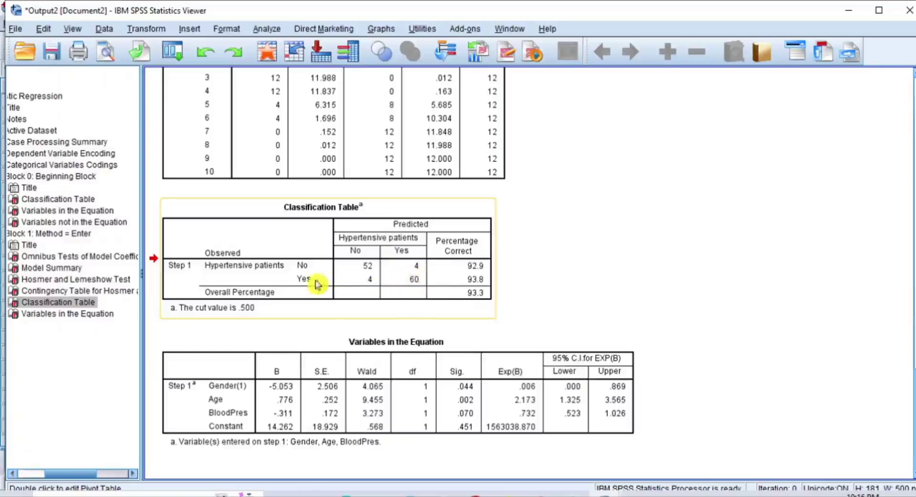
left_click(485, 287)
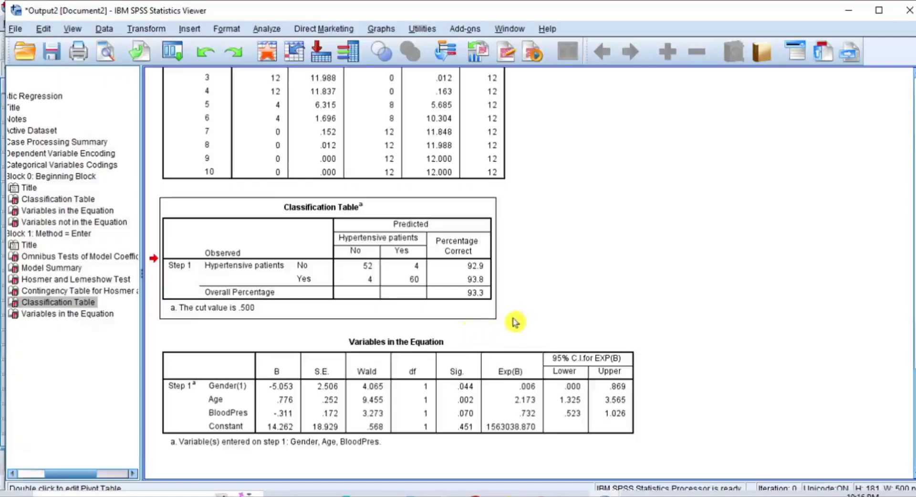
left_click(492, 305)
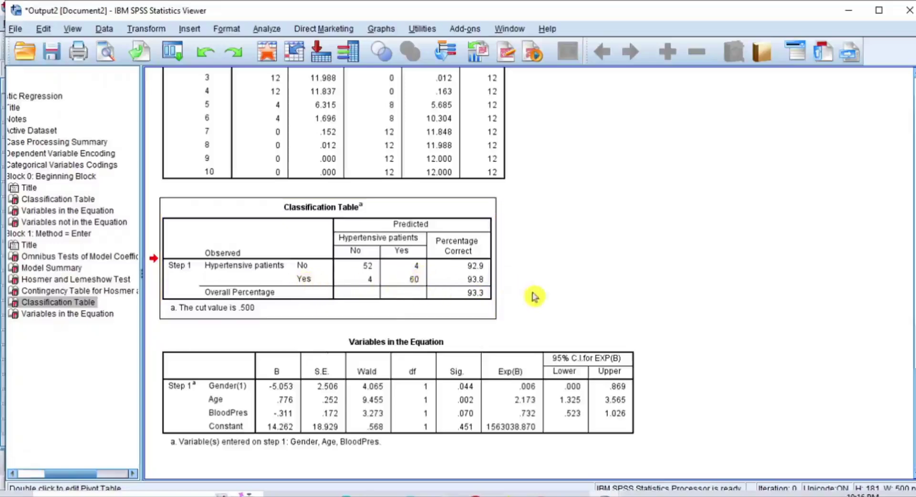
Examine the B coefficients and Wald statistics of the predictors in Block 1's Variables in the Equation table.
left_click(455, 367)
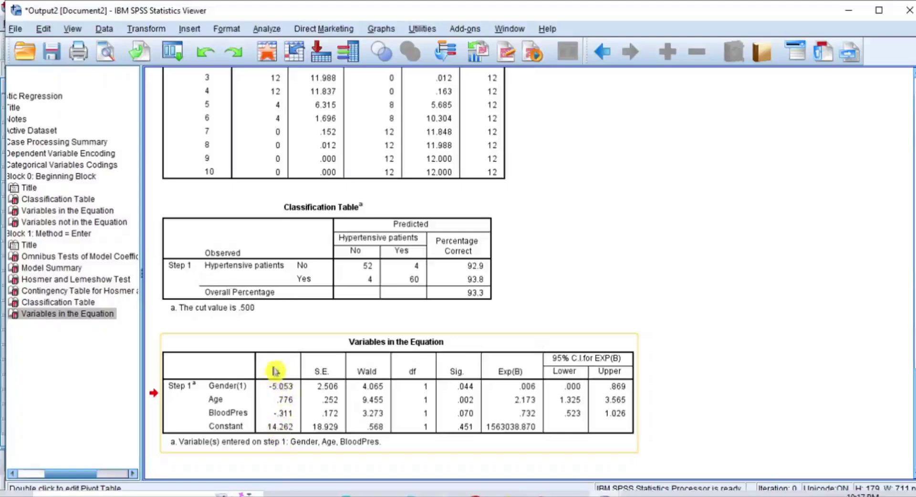
left_click(292, 461)
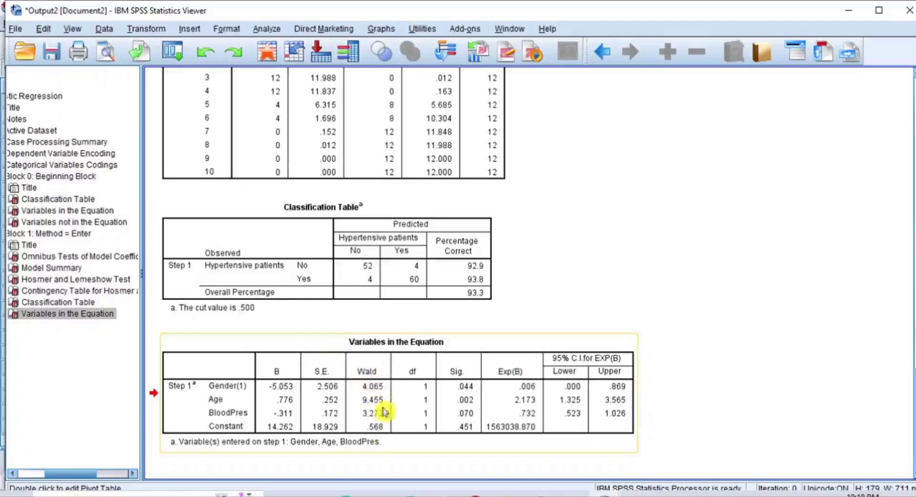
left_click(362, 428)
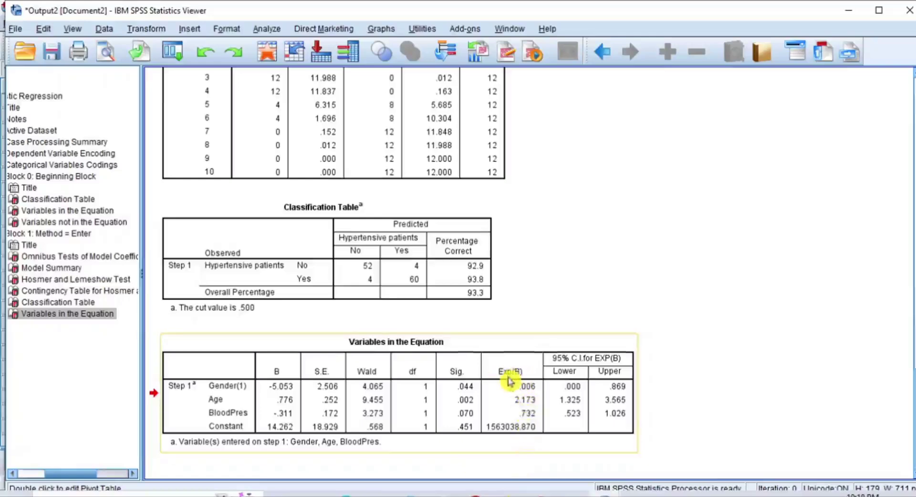
Examine the Exp(B) odds ratios and their 95% confidence intervals for gender, age and blood pressure.
left_click(525, 342)
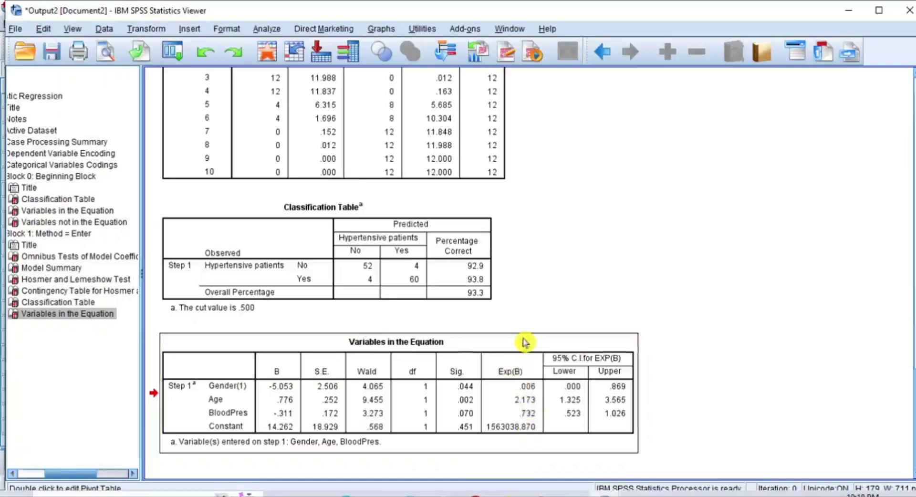
double_click(525, 344)
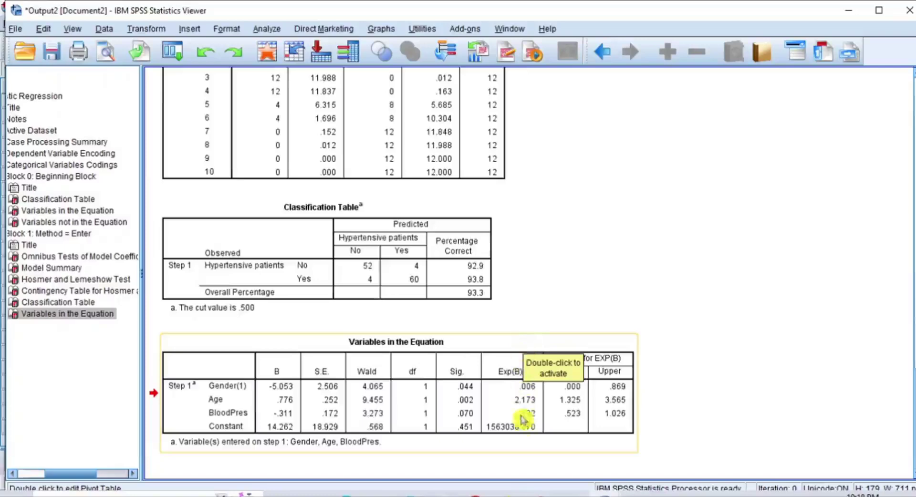
left_click(526, 441)
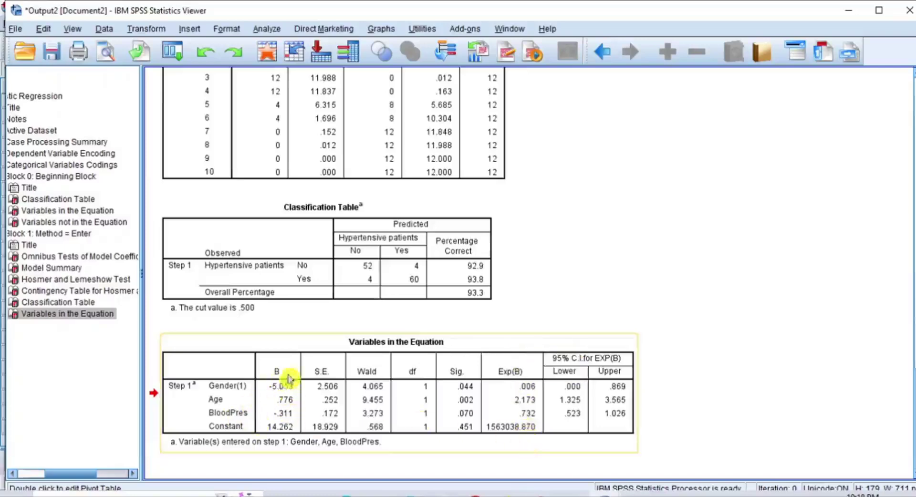
left_click(528, 411)
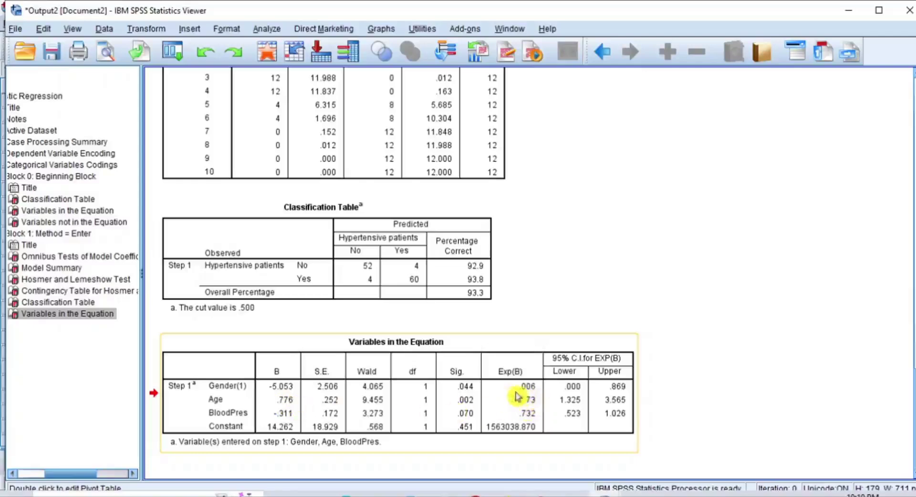
left_click(511, 473)
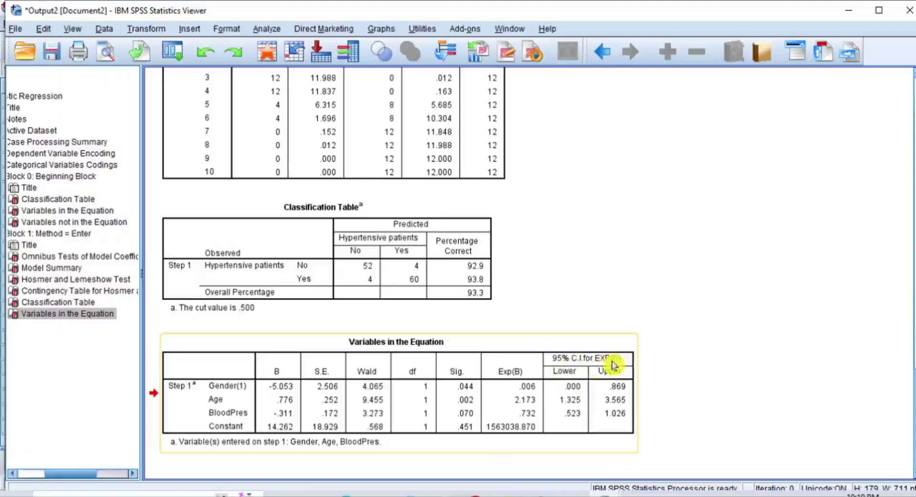
left_click(578, 447)
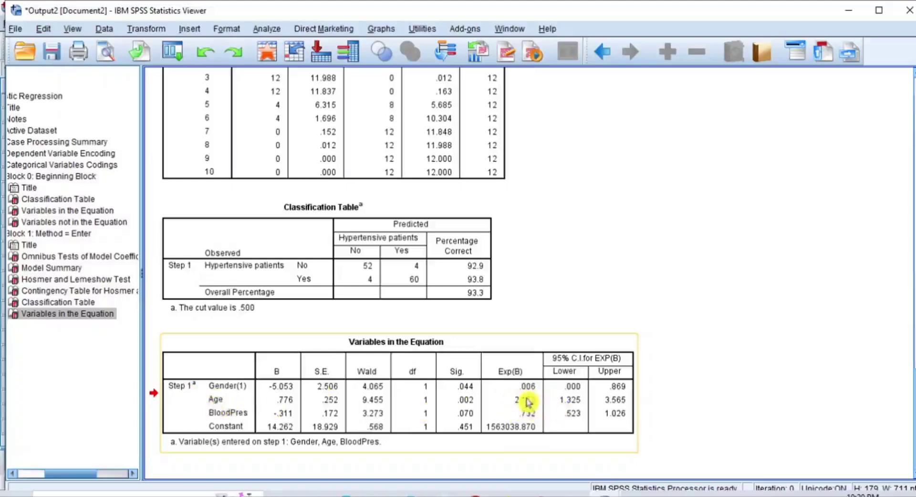
Compare the predictors' B coefficients with their Exp(B) odds ratios in Block 1's Variables in the Equation table.
left_click(497, 404)
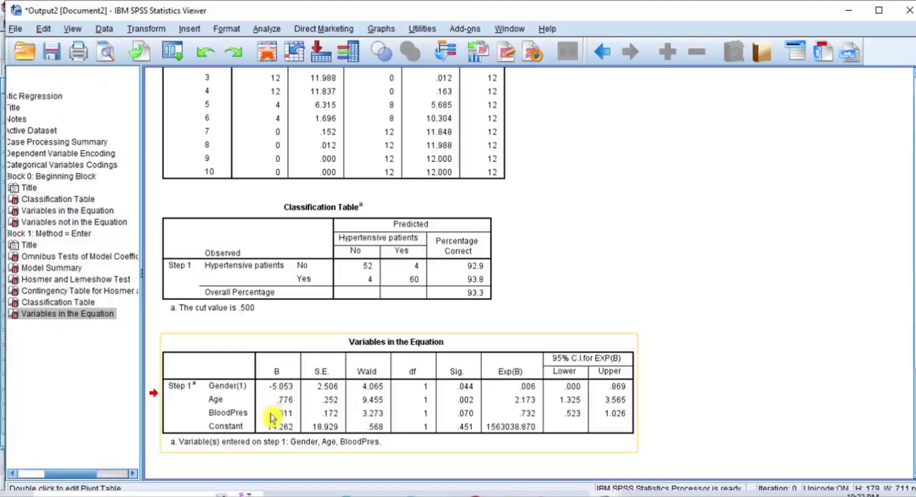
left_click(529, 406)
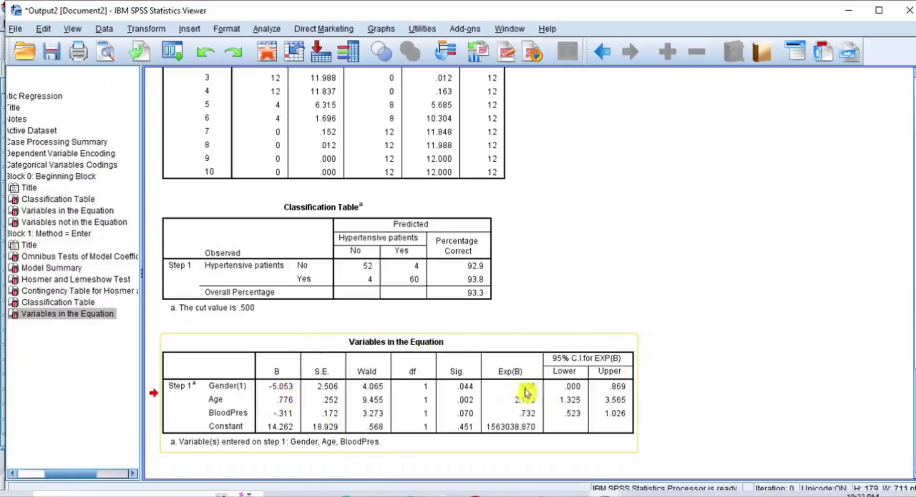
left_click(511, 463)
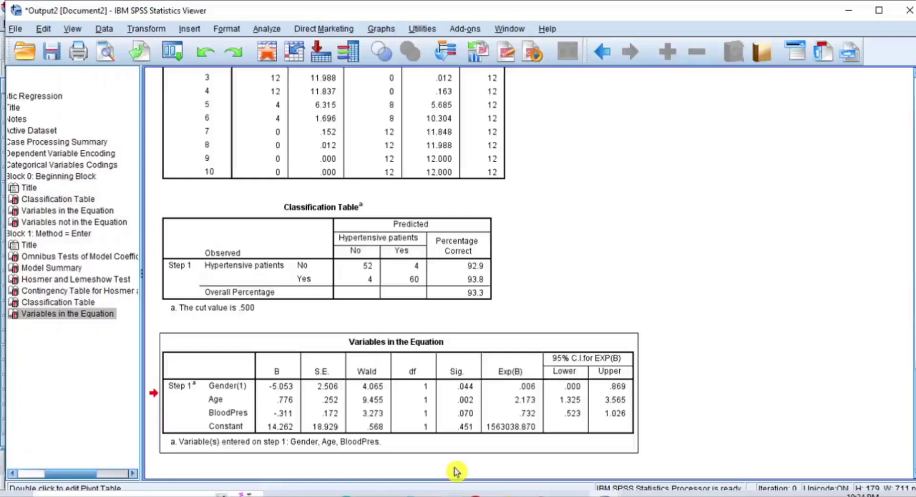
Review the whole logistic regression output, from the Case Processing Summary through Block 1's final table.
scroll(456, 472, "up", 20)
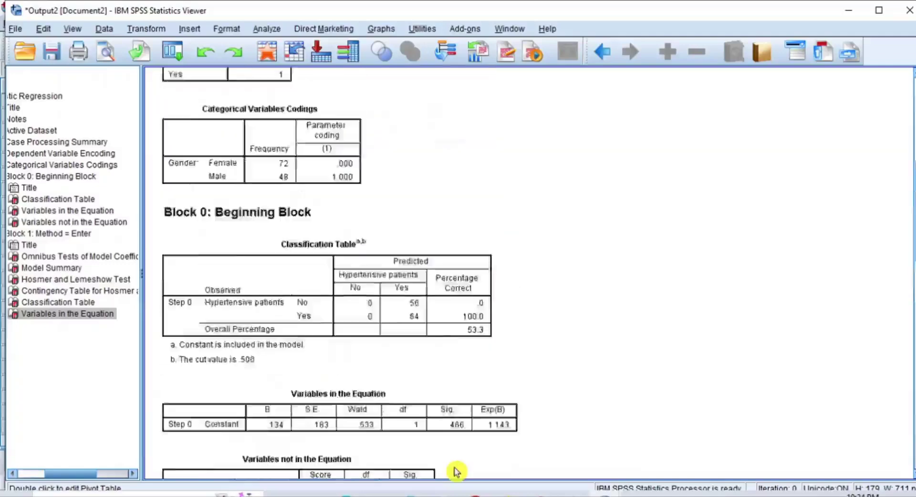
scroll(455, 471, "up", 12)
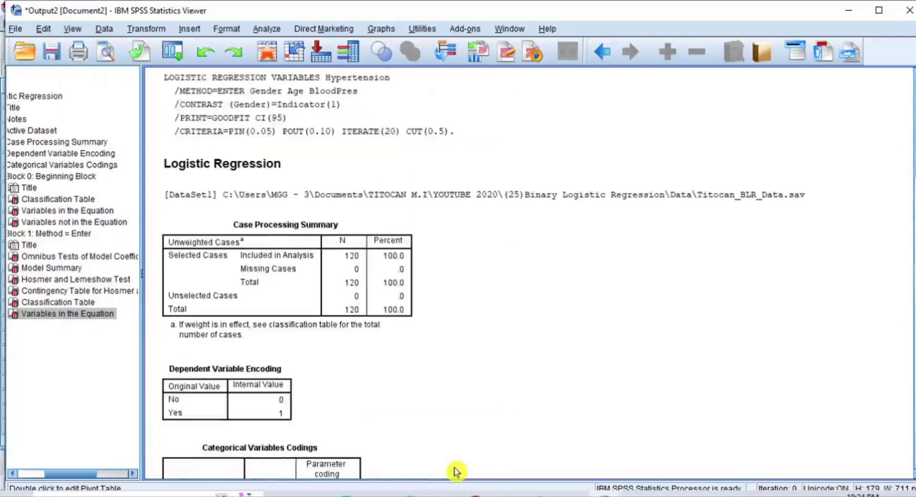
scroll(455, 471, "down", 20)
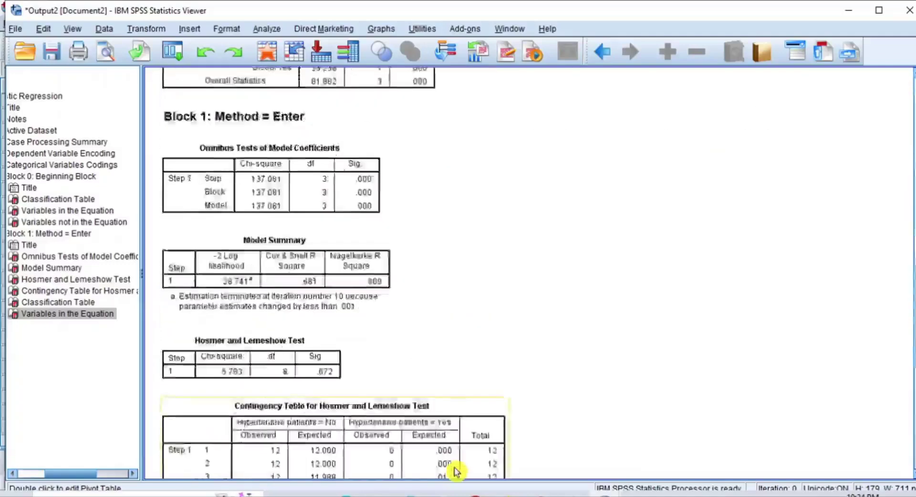
scroll(456, 471, "down", 14)
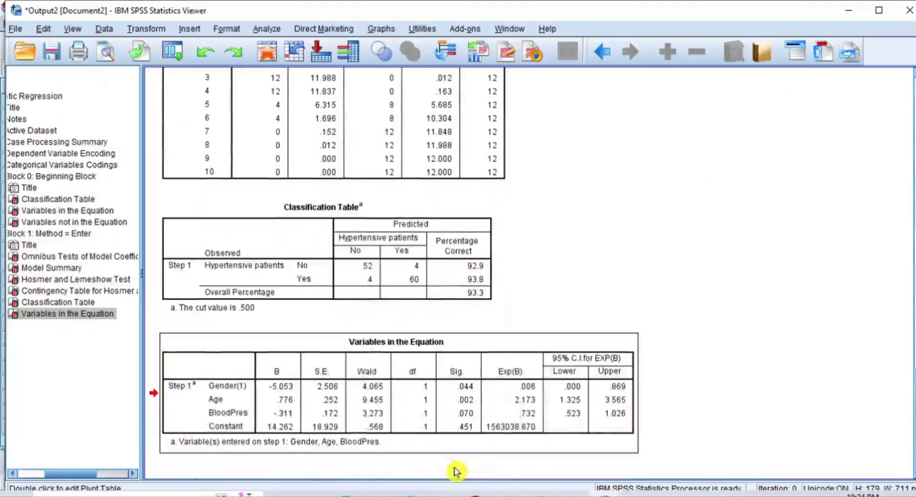